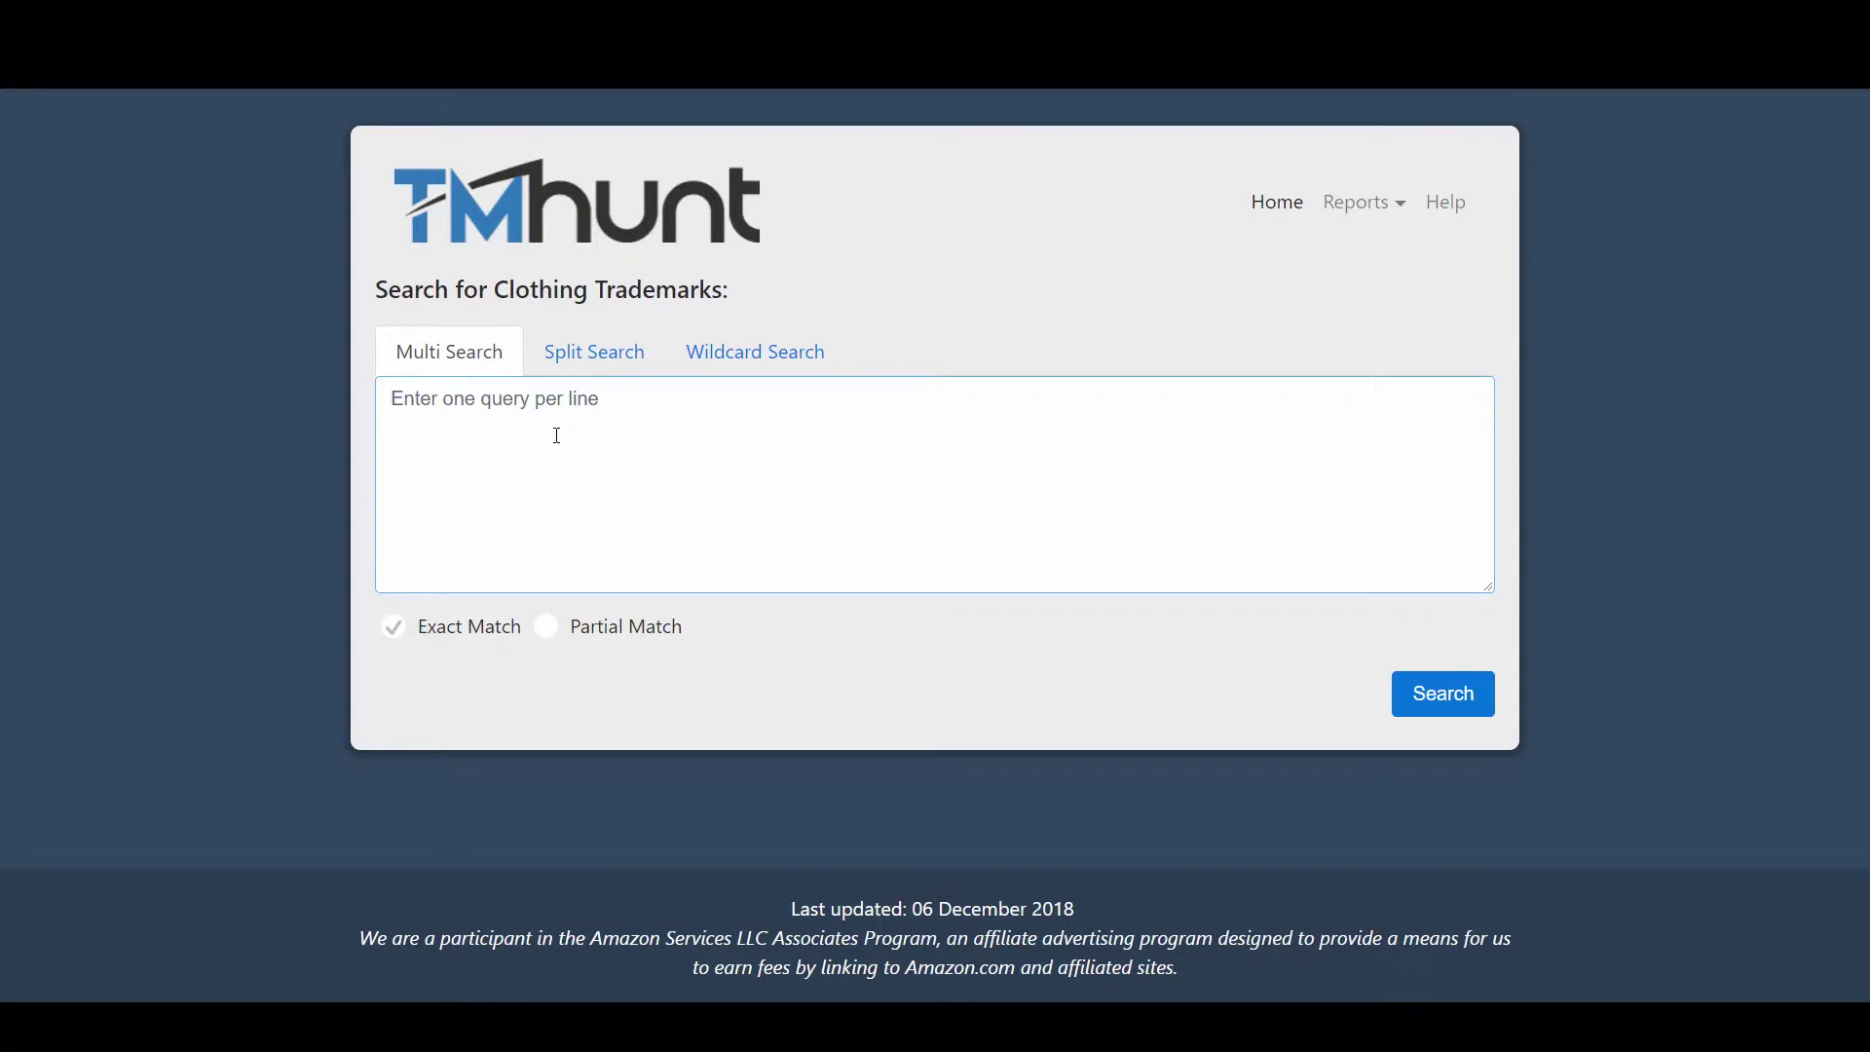
# Enter 'This Glrl loves christmas' in the Multi Search box with Exact Match on.
pyautogui.write('This G')
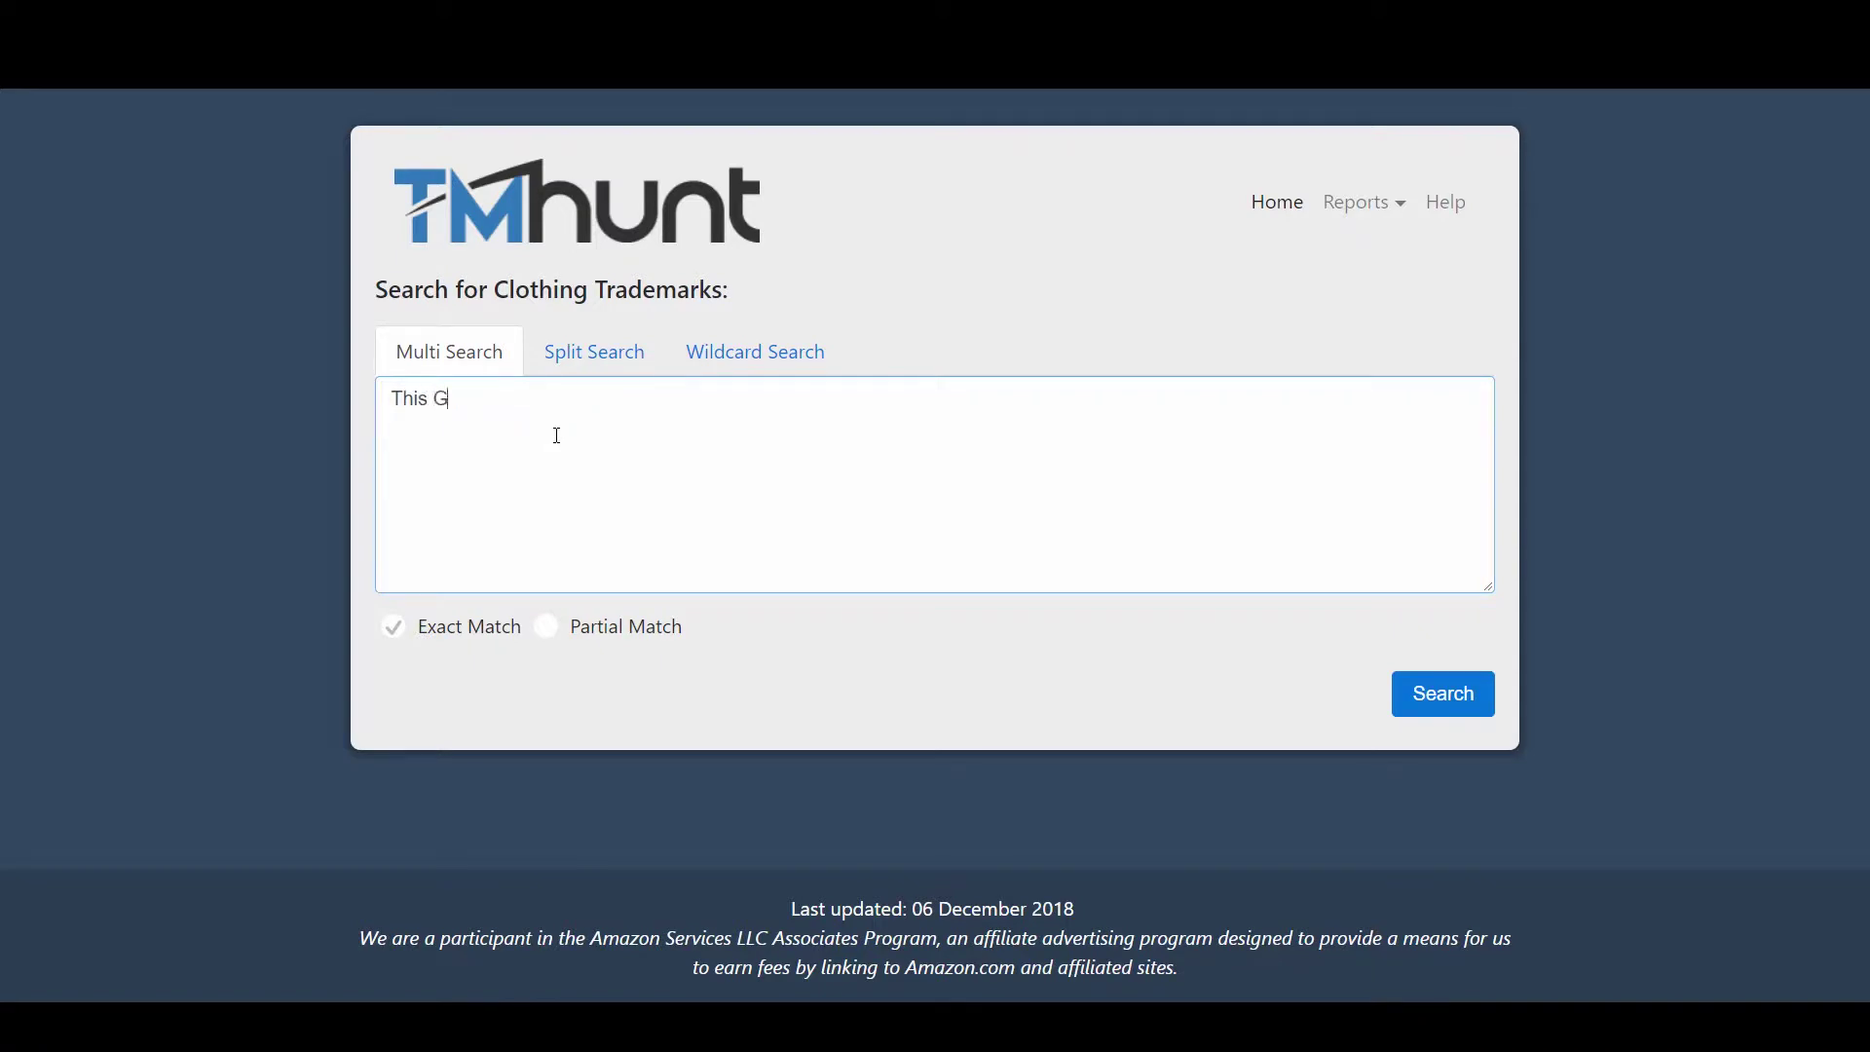
pyautogui.write('l')
pyautogui.write('rl ')
pyautogui.write('loves christm')
pyautogui.write('as')
# Run the exact multi search for 'This Girl loves christmas', which returns no matching marks.
pyautogui.click(1477, 711)
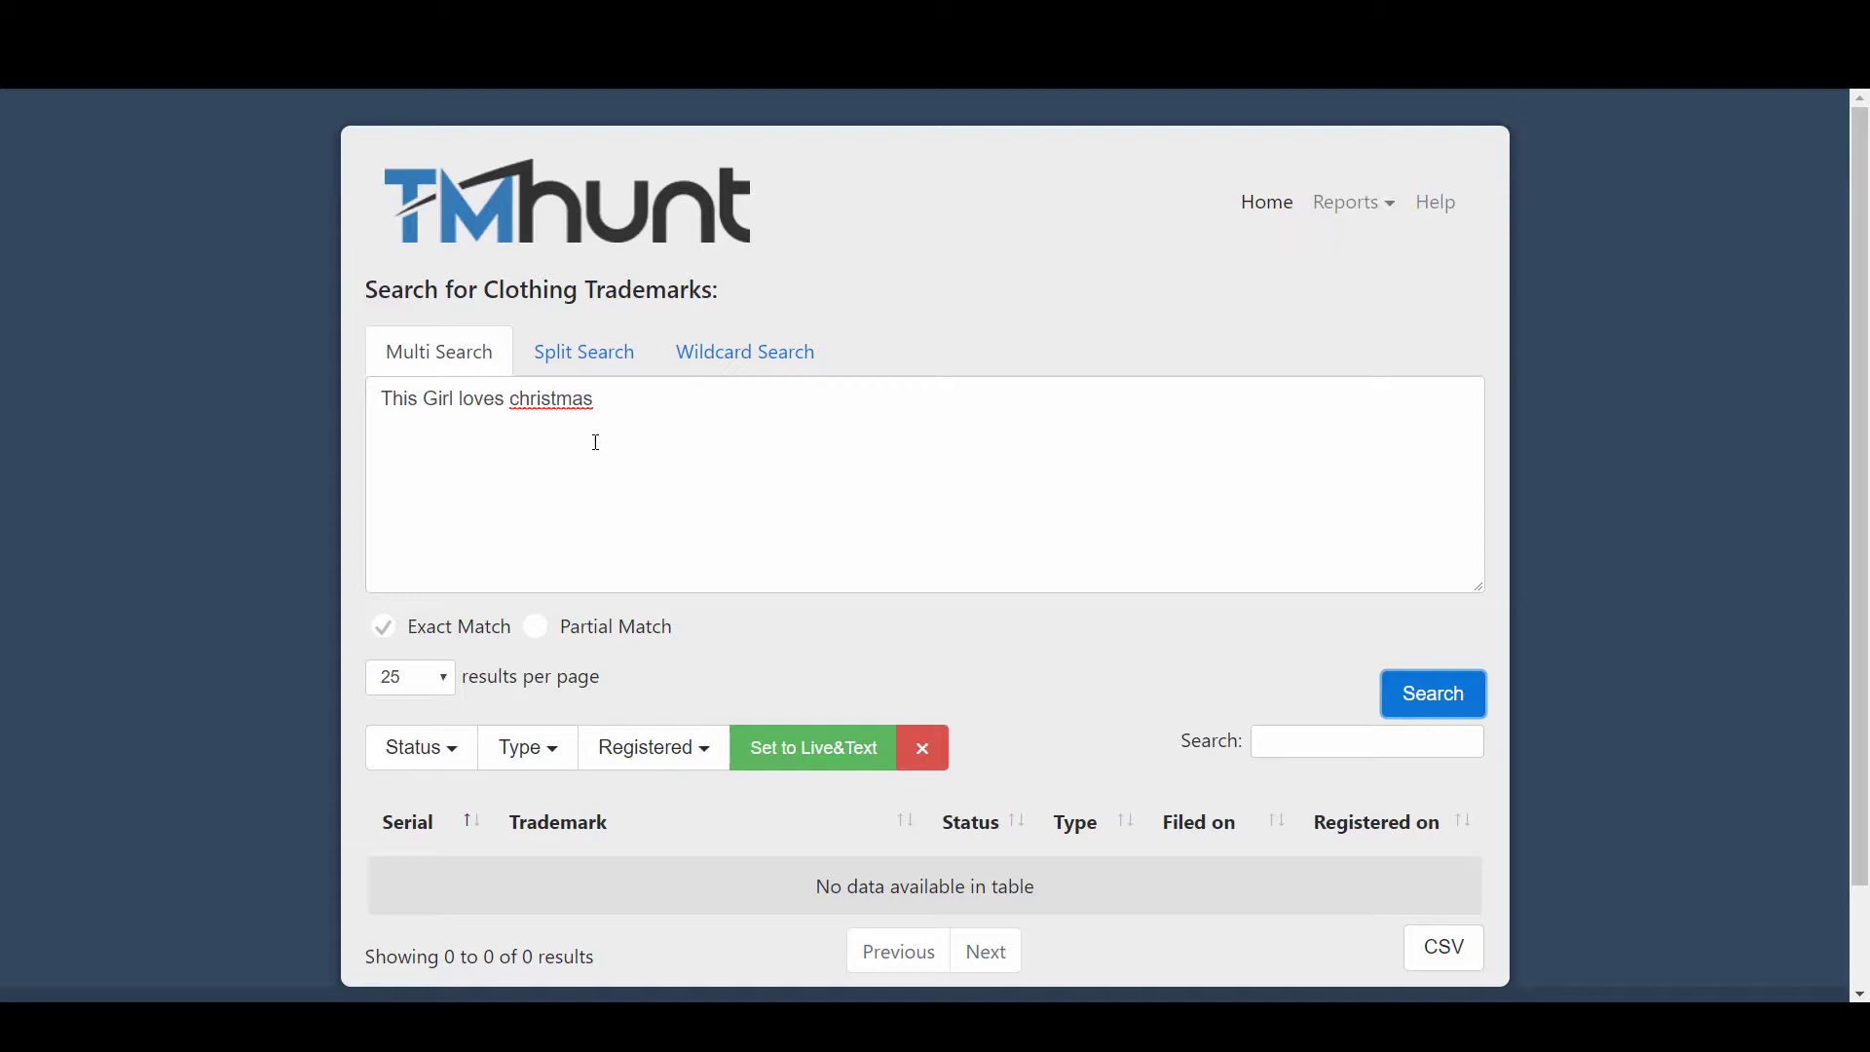
pyautogui.click(584, 360)
# Split-search 'This Girl Loves Christmas' and review its four marks, including live GIRL LOVES CHRISTMAS.
pyautogui.click(596, 495)
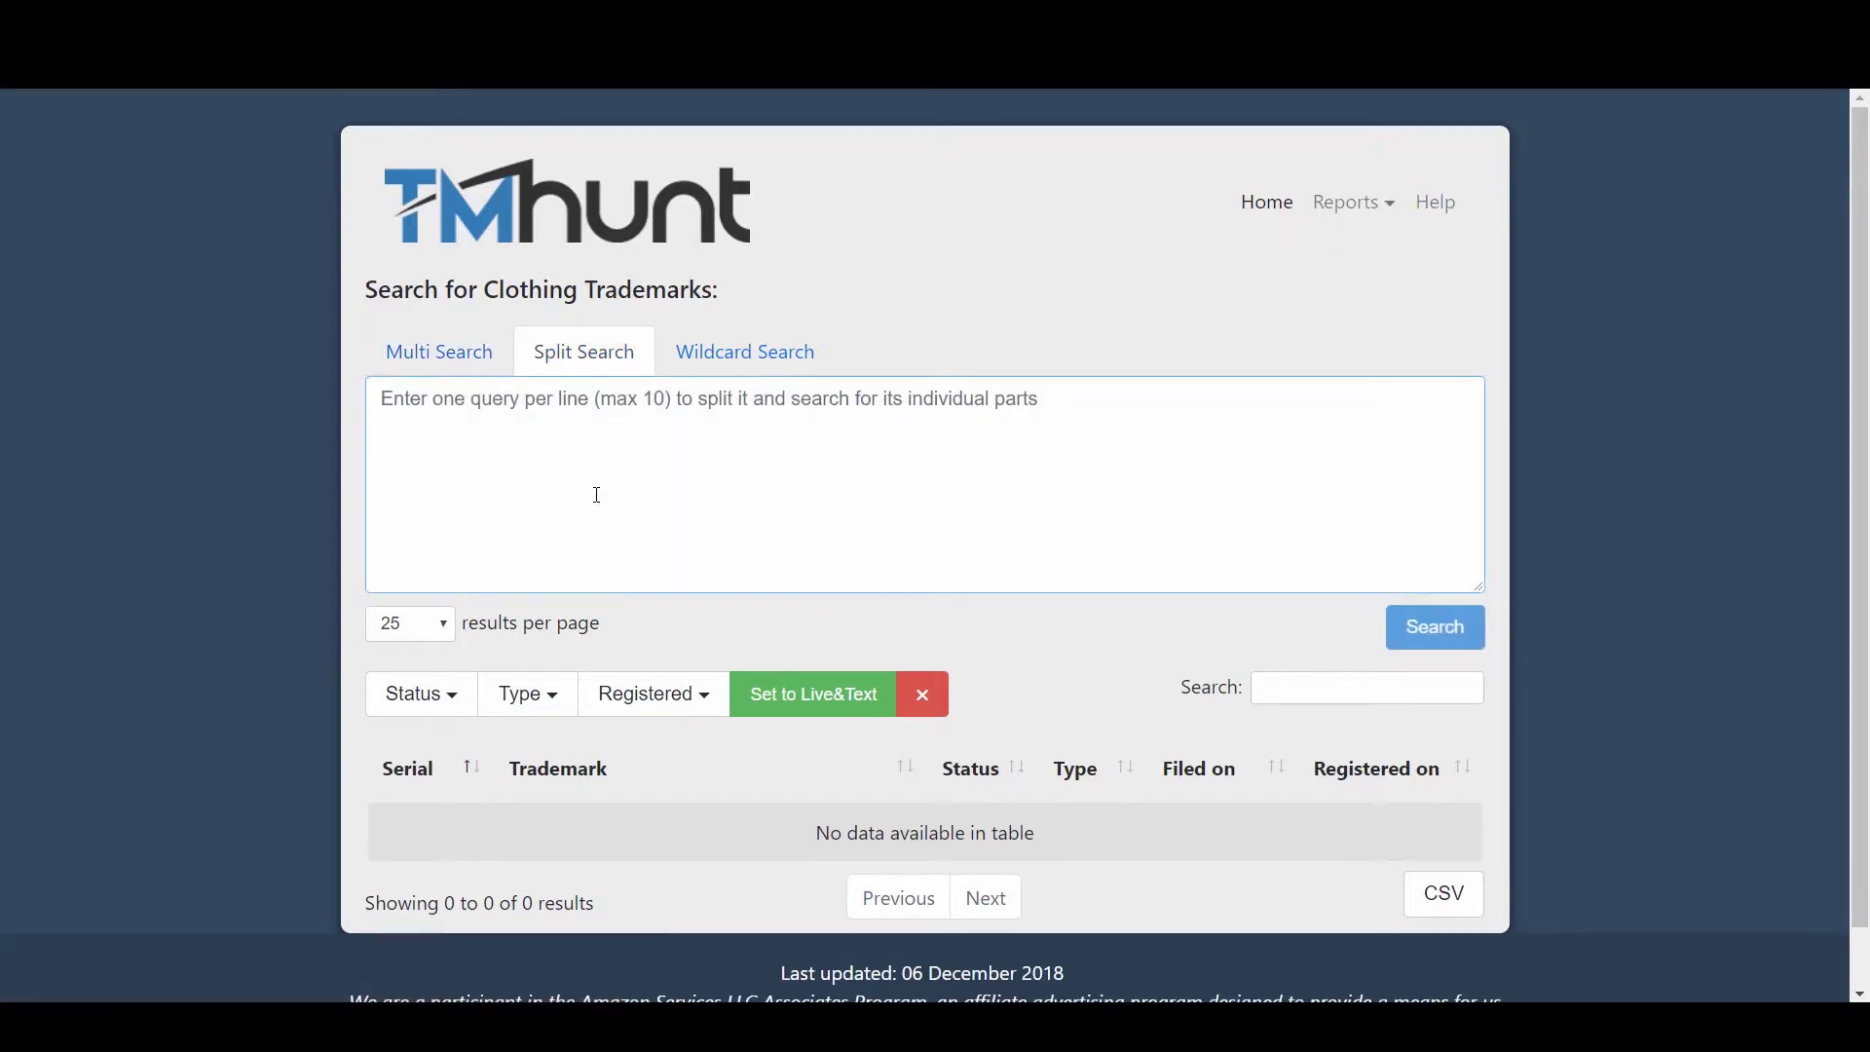
pyautogui.write('Th')
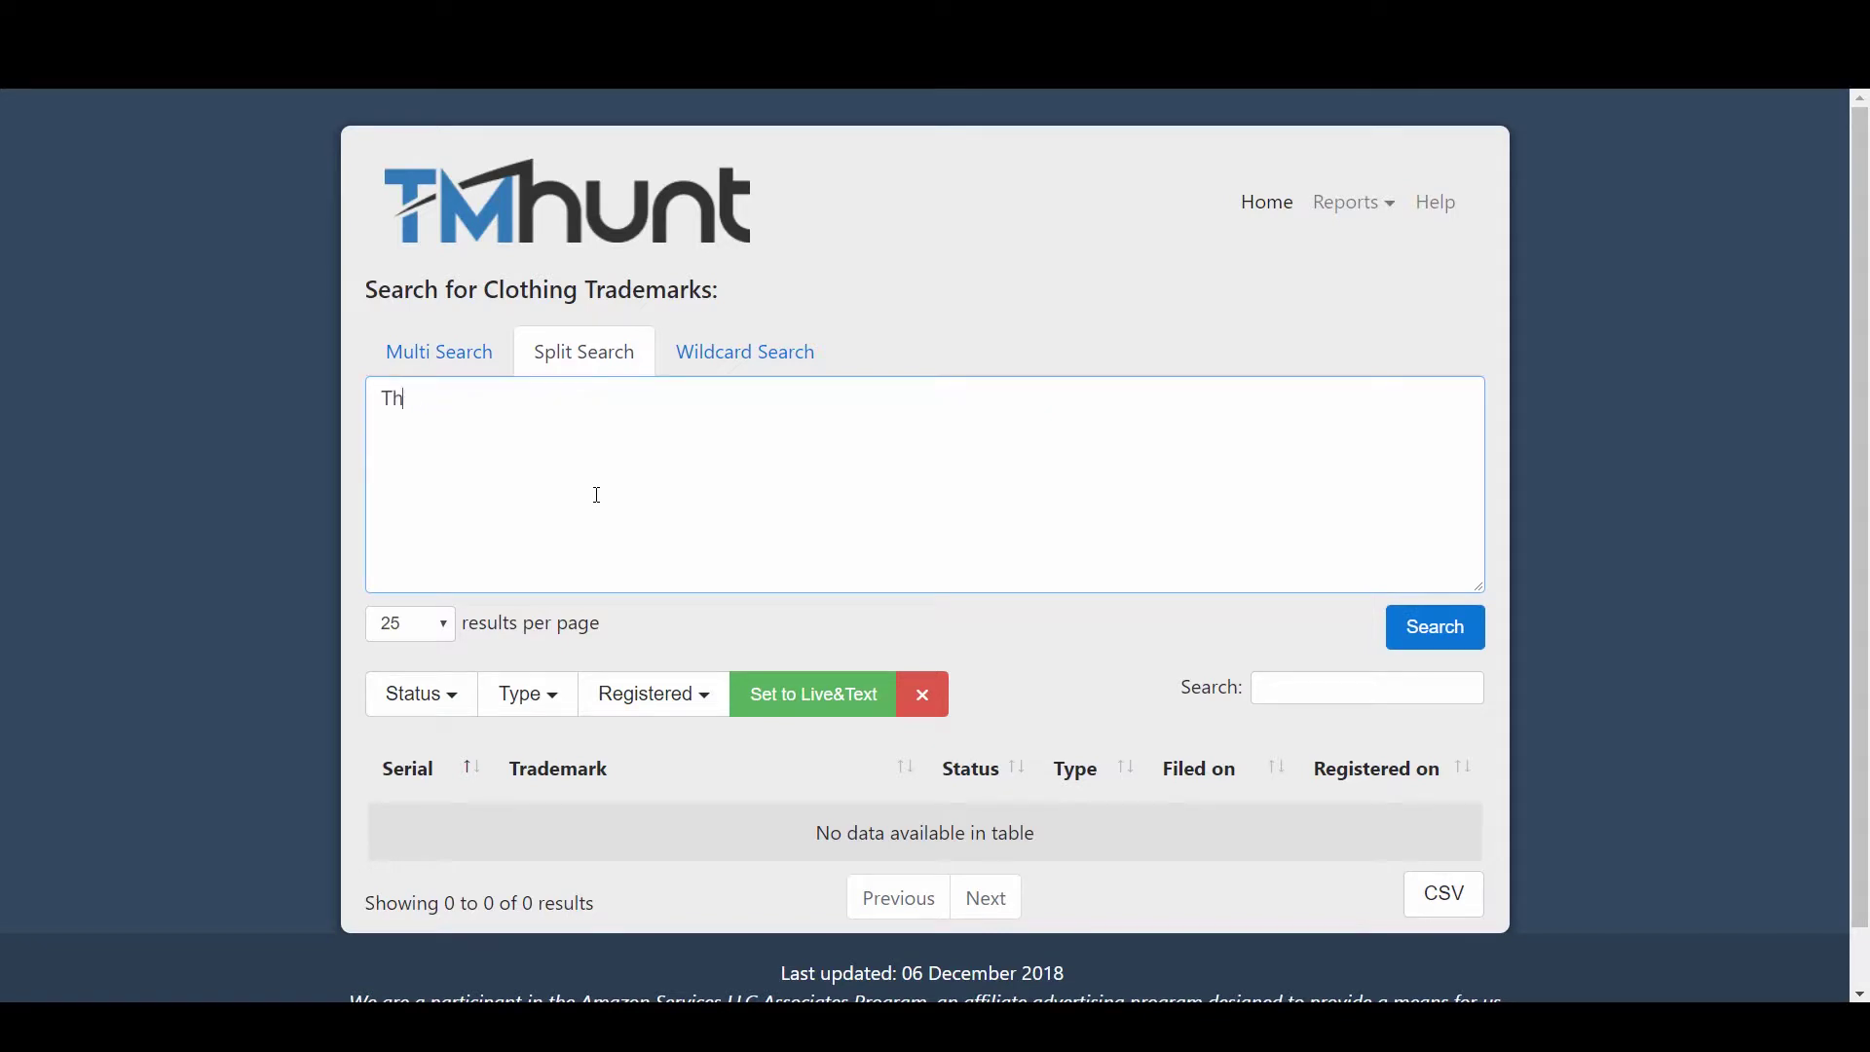
pyautogui.write('is Girl Loves Christmas')
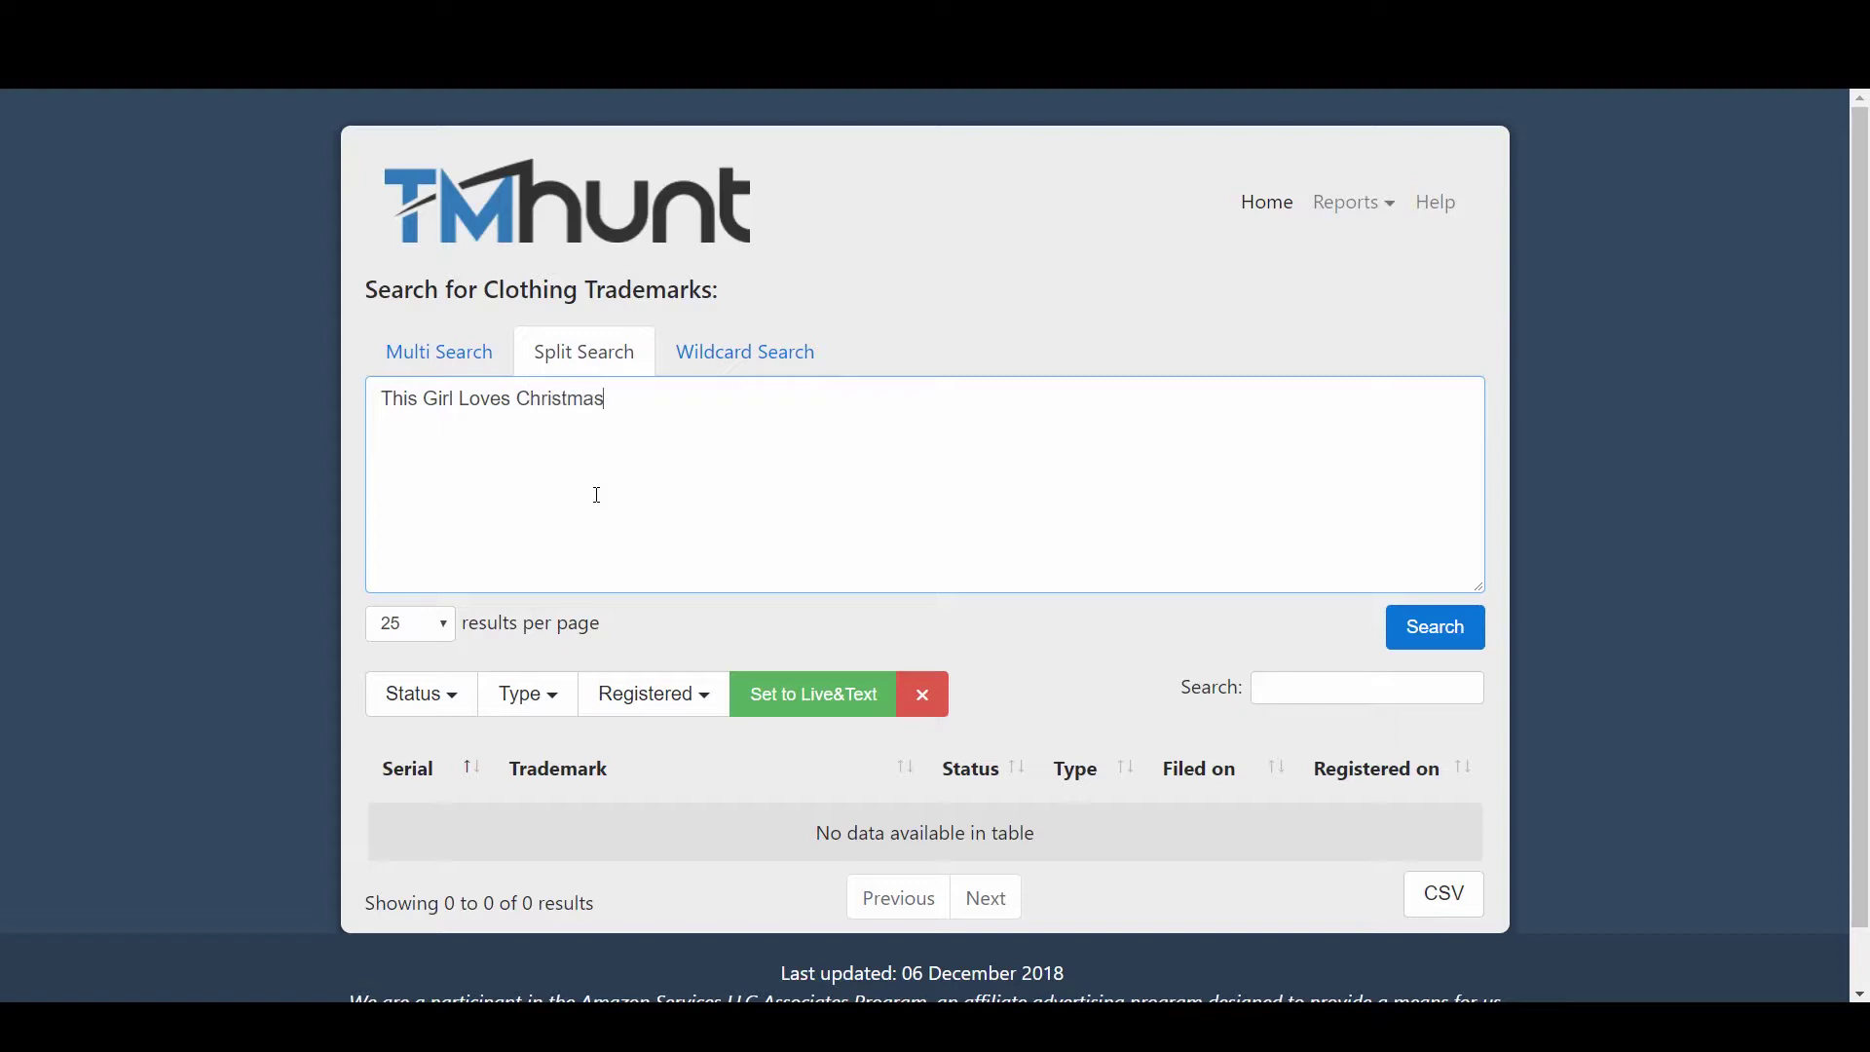
pyautogui.click(1440, 633)
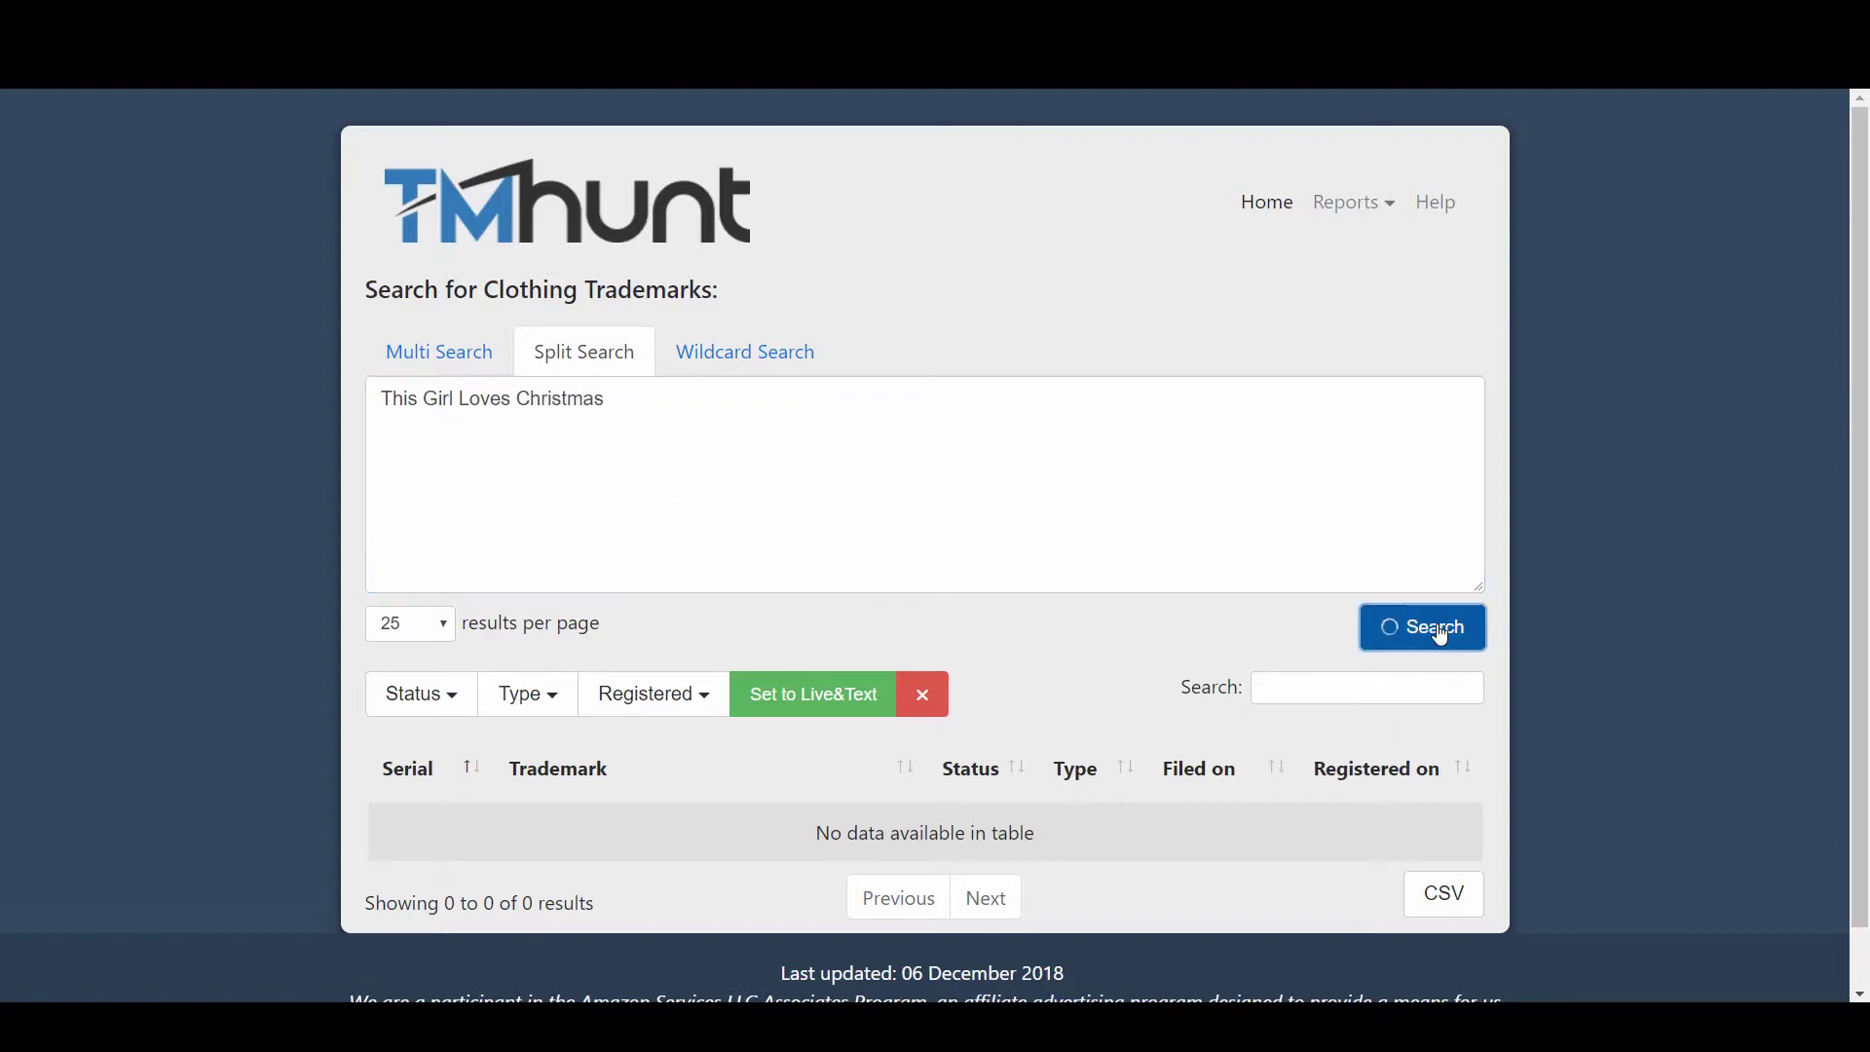
pyautogui.scroll(-3, 1114, 535)
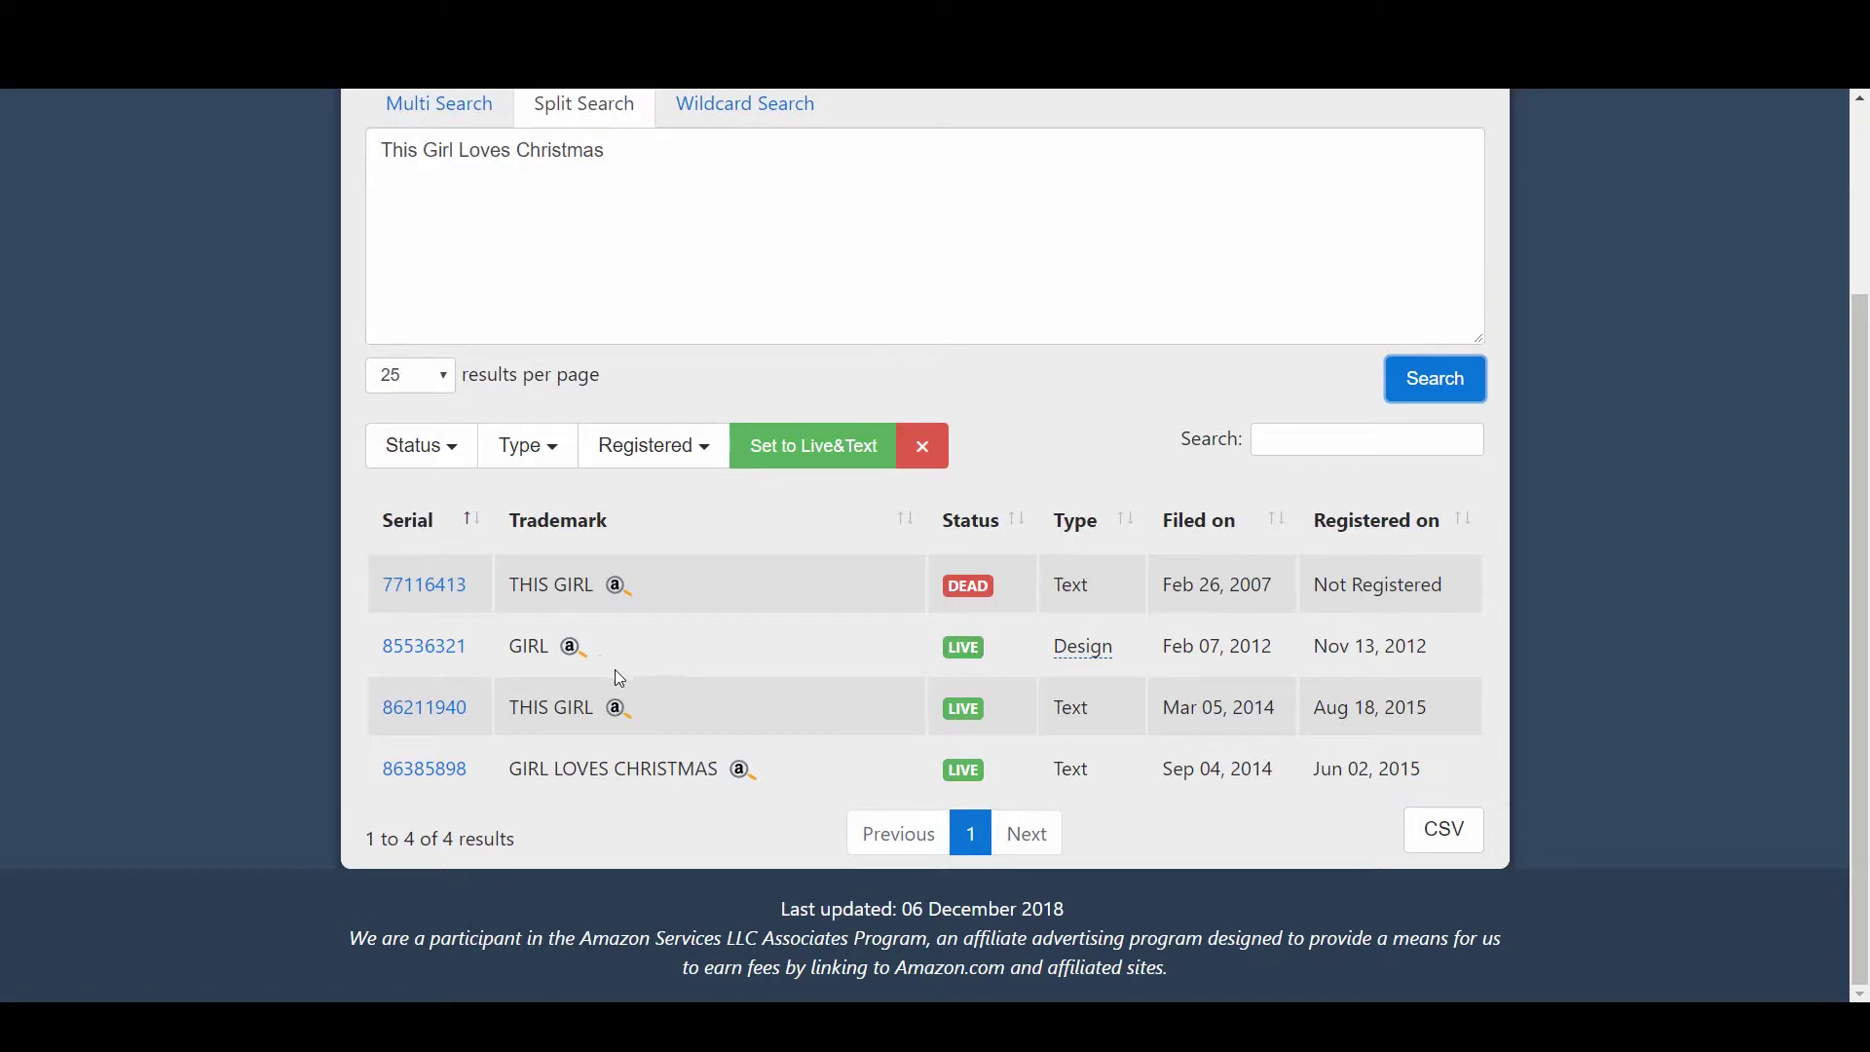
pyautogui.moveTo(1072, 651)
pyautogui.scroll(1, 685, 442)
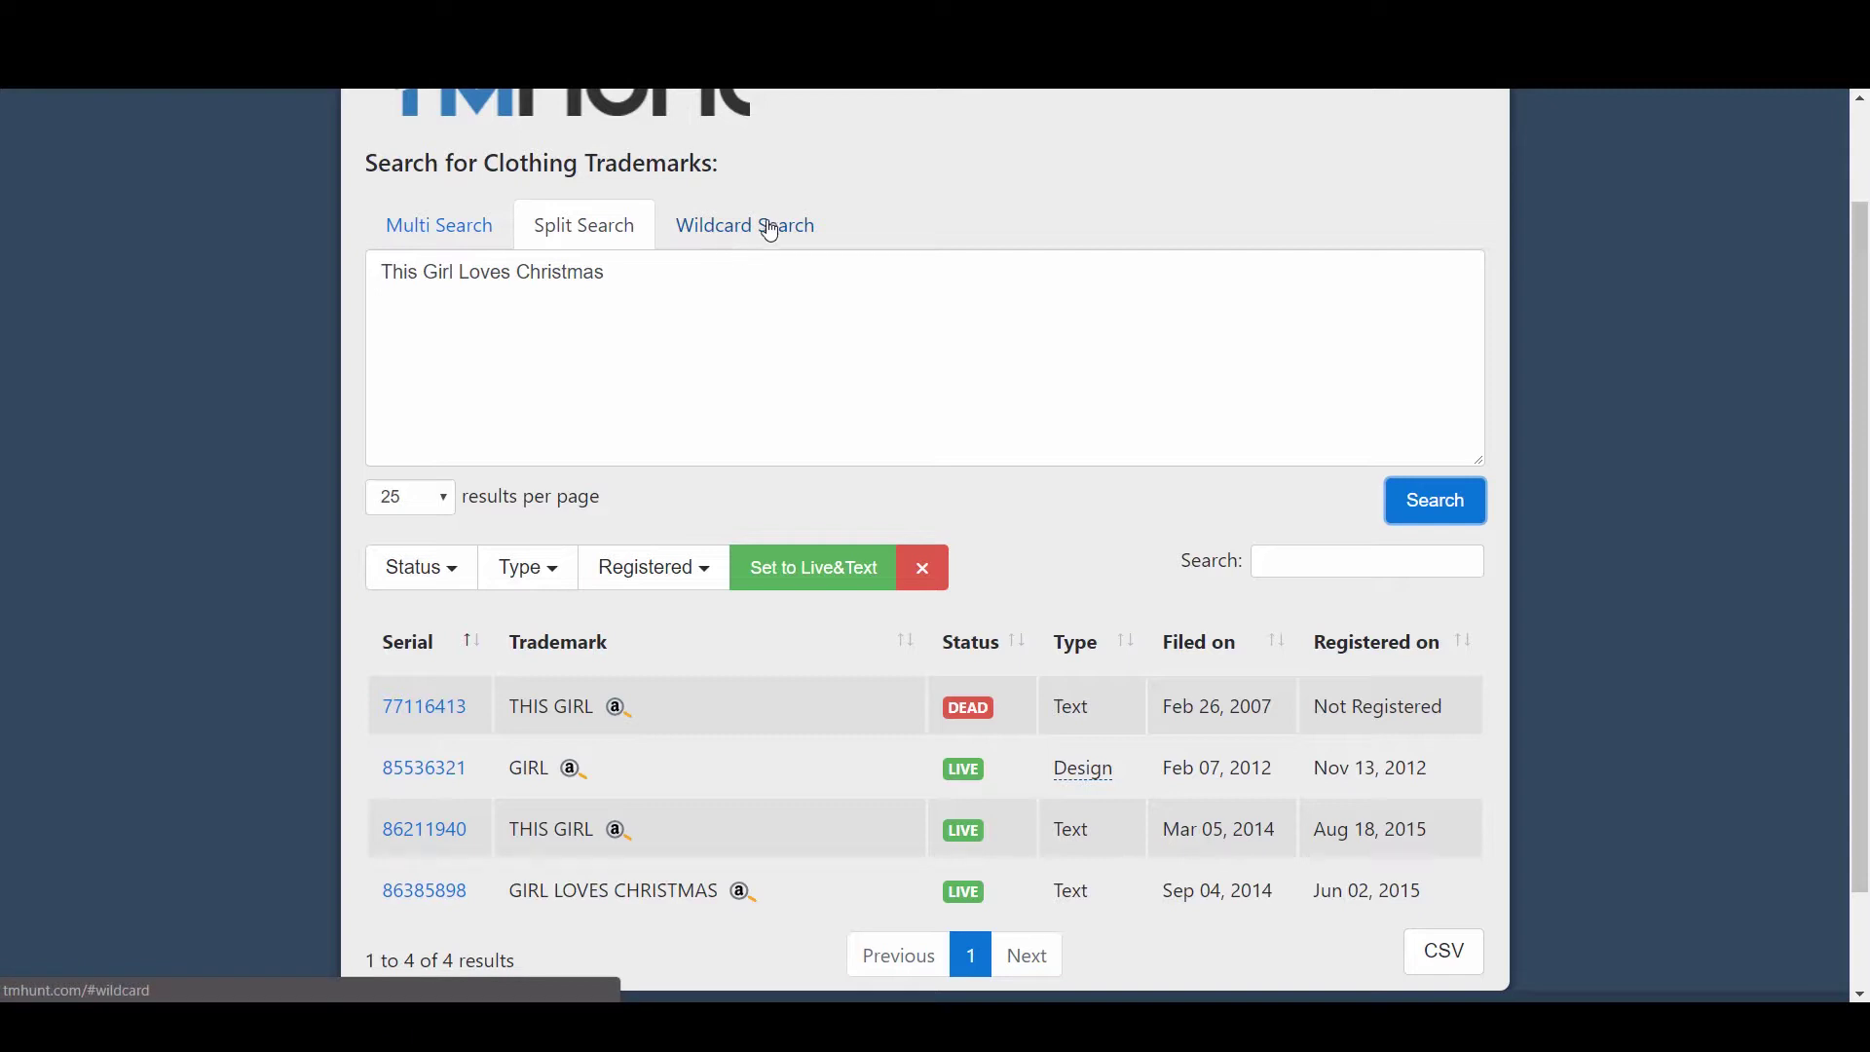
pyautogui.click(388, 232)
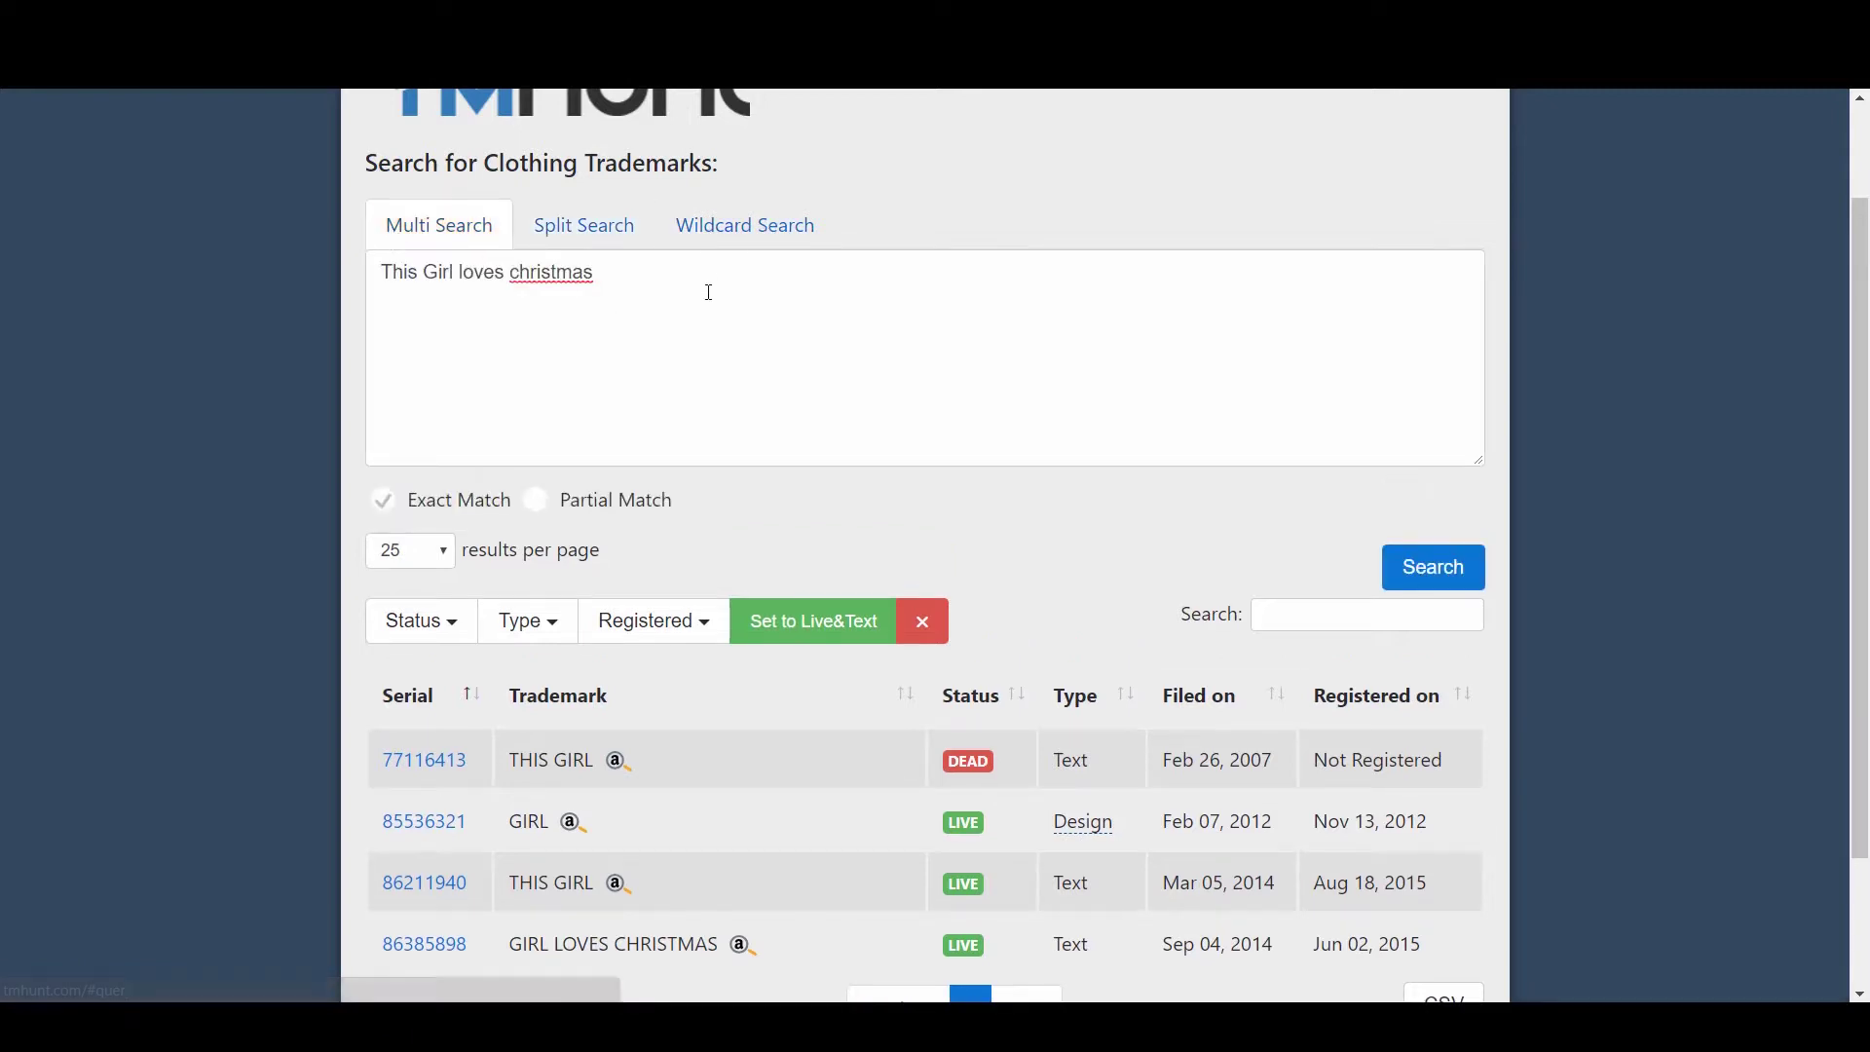
# Replace the query with 'What's your superpower' and multi-search it, finding two dead marks.
pyautogui.click(751, 339)
pyautogui.hotkey('ctrl', 'a')
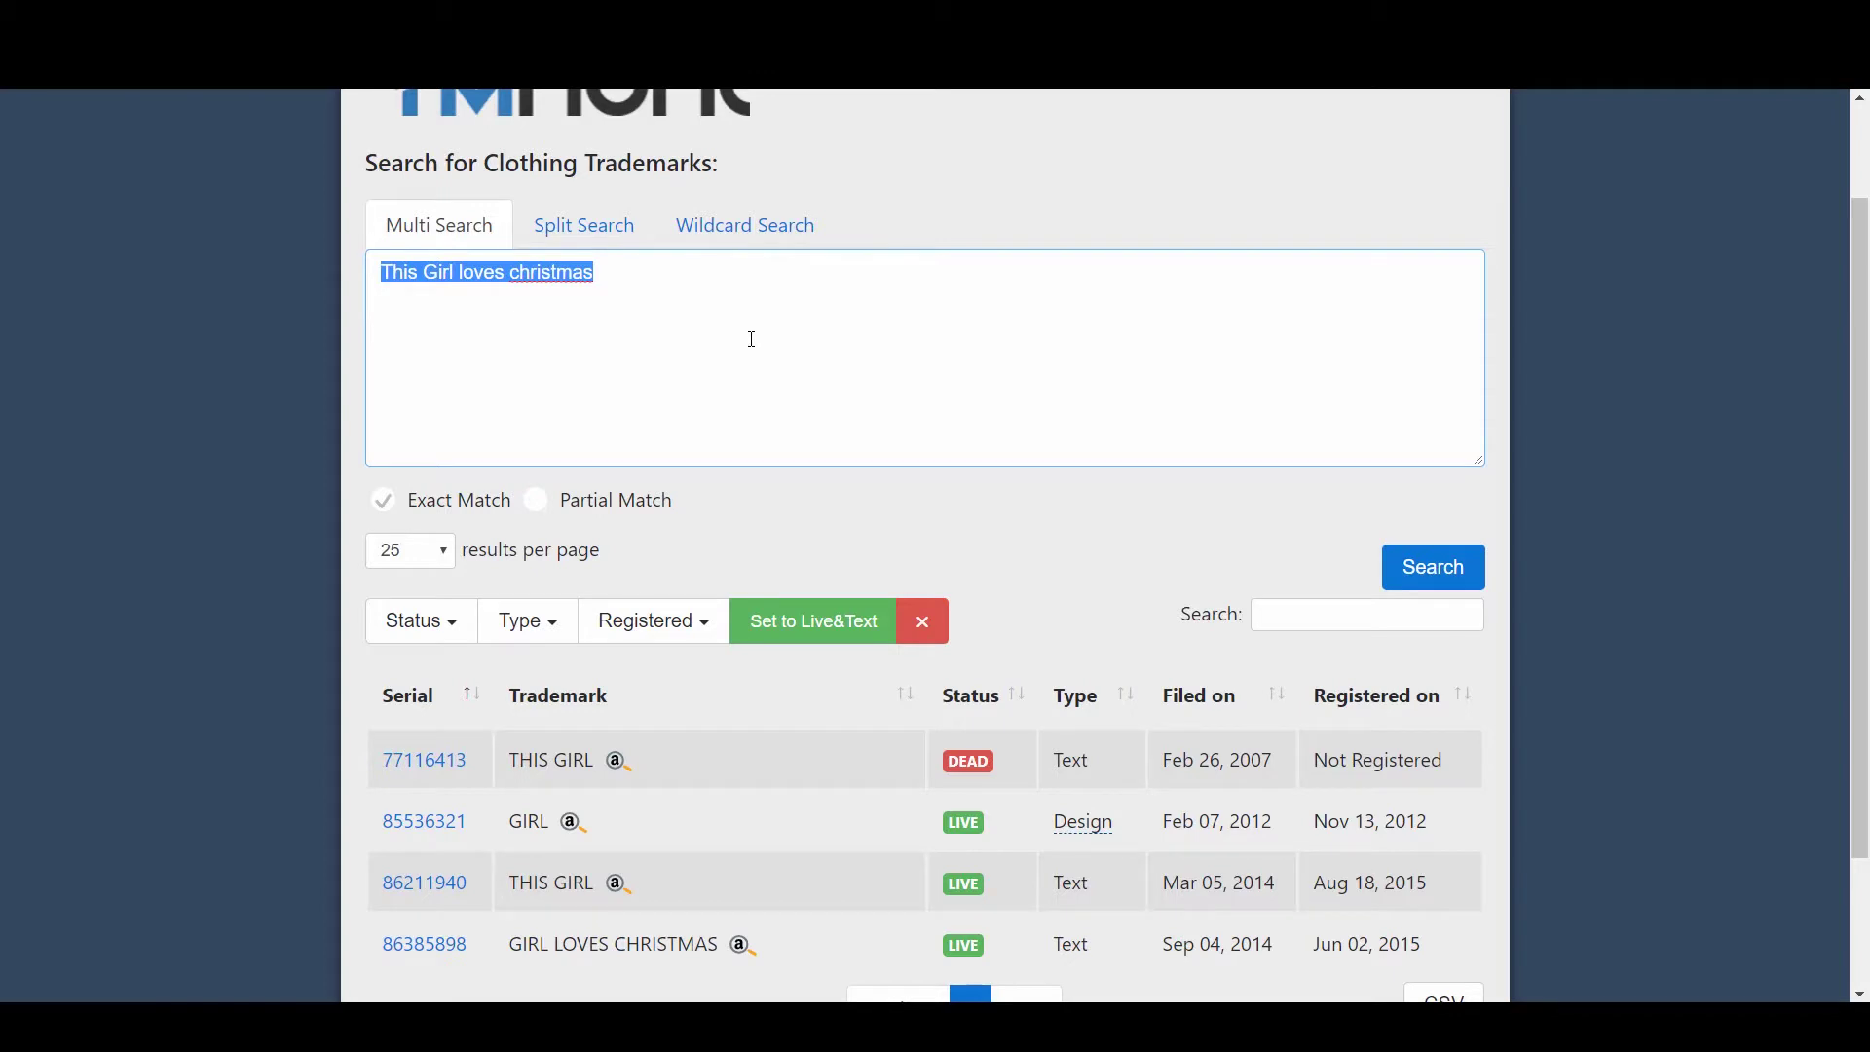
pyautogui.write('What')
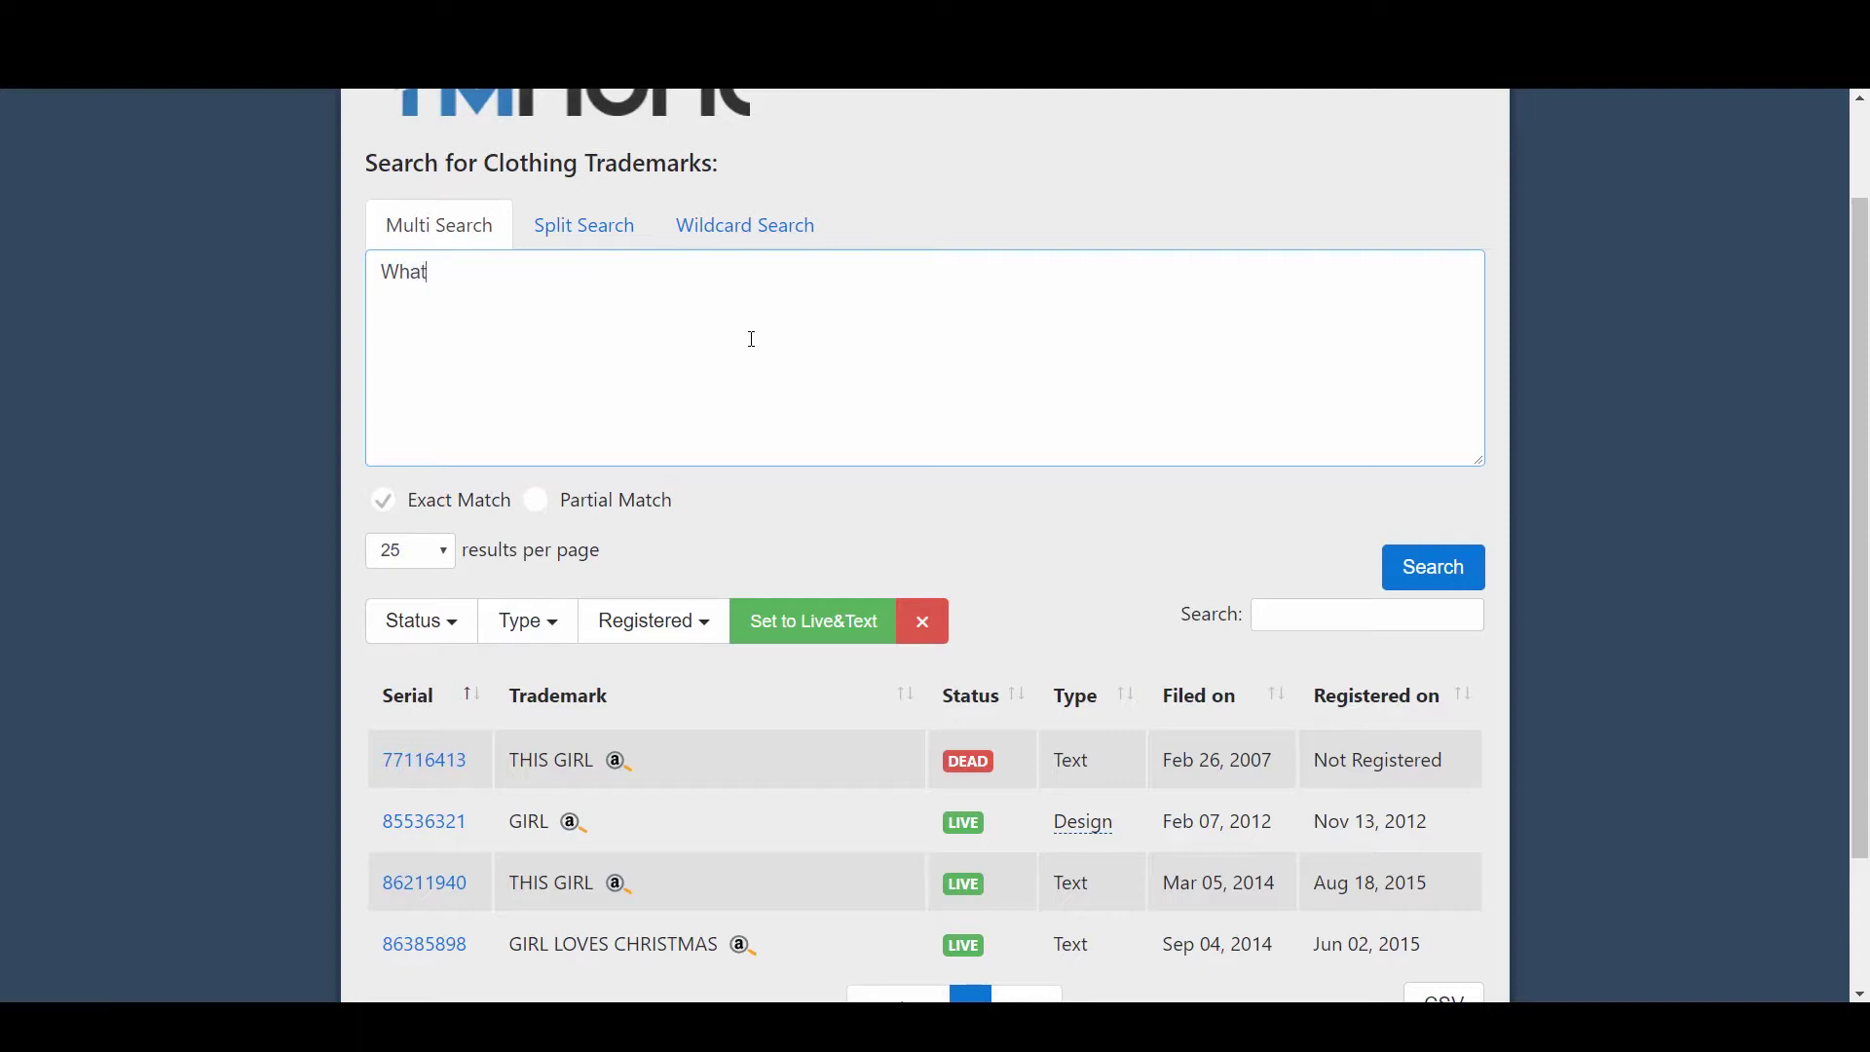
pyautogui.write("'s your superpower")
pyautogui.click(1439, 567)
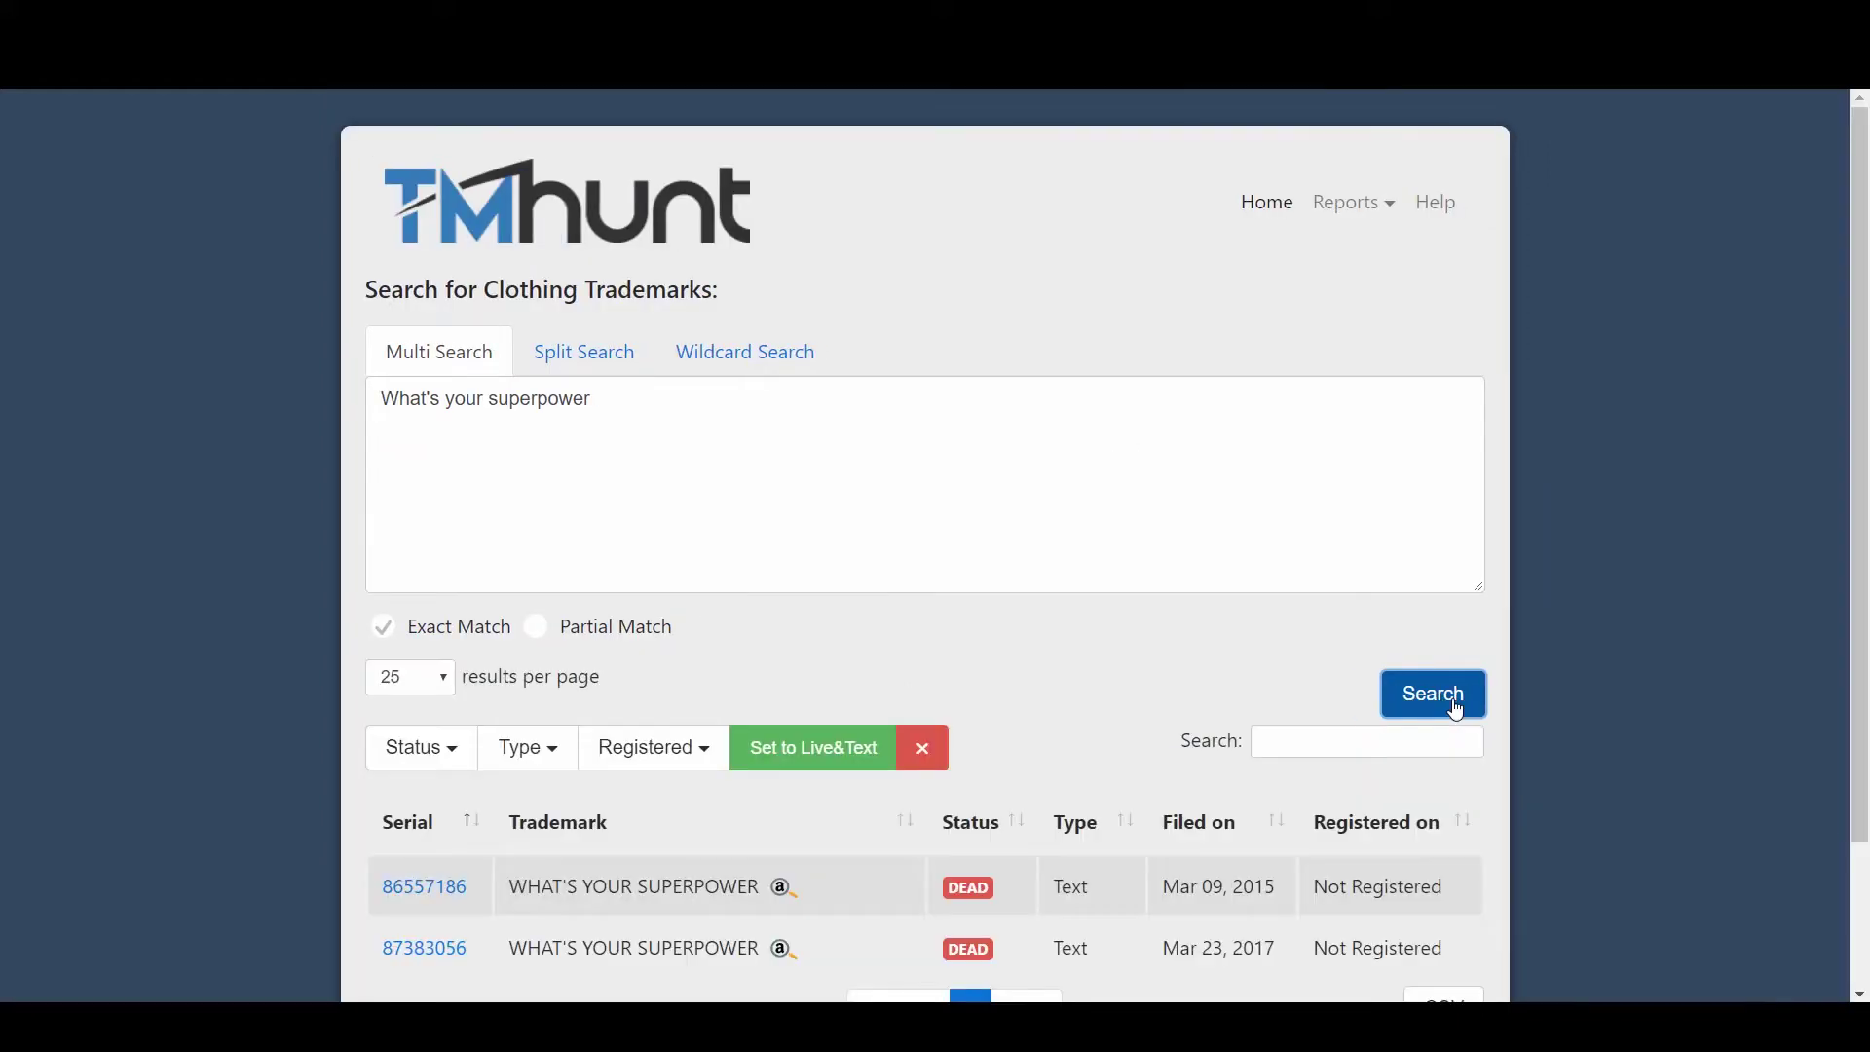
pyautogui.scroll(-1, 800, 405)
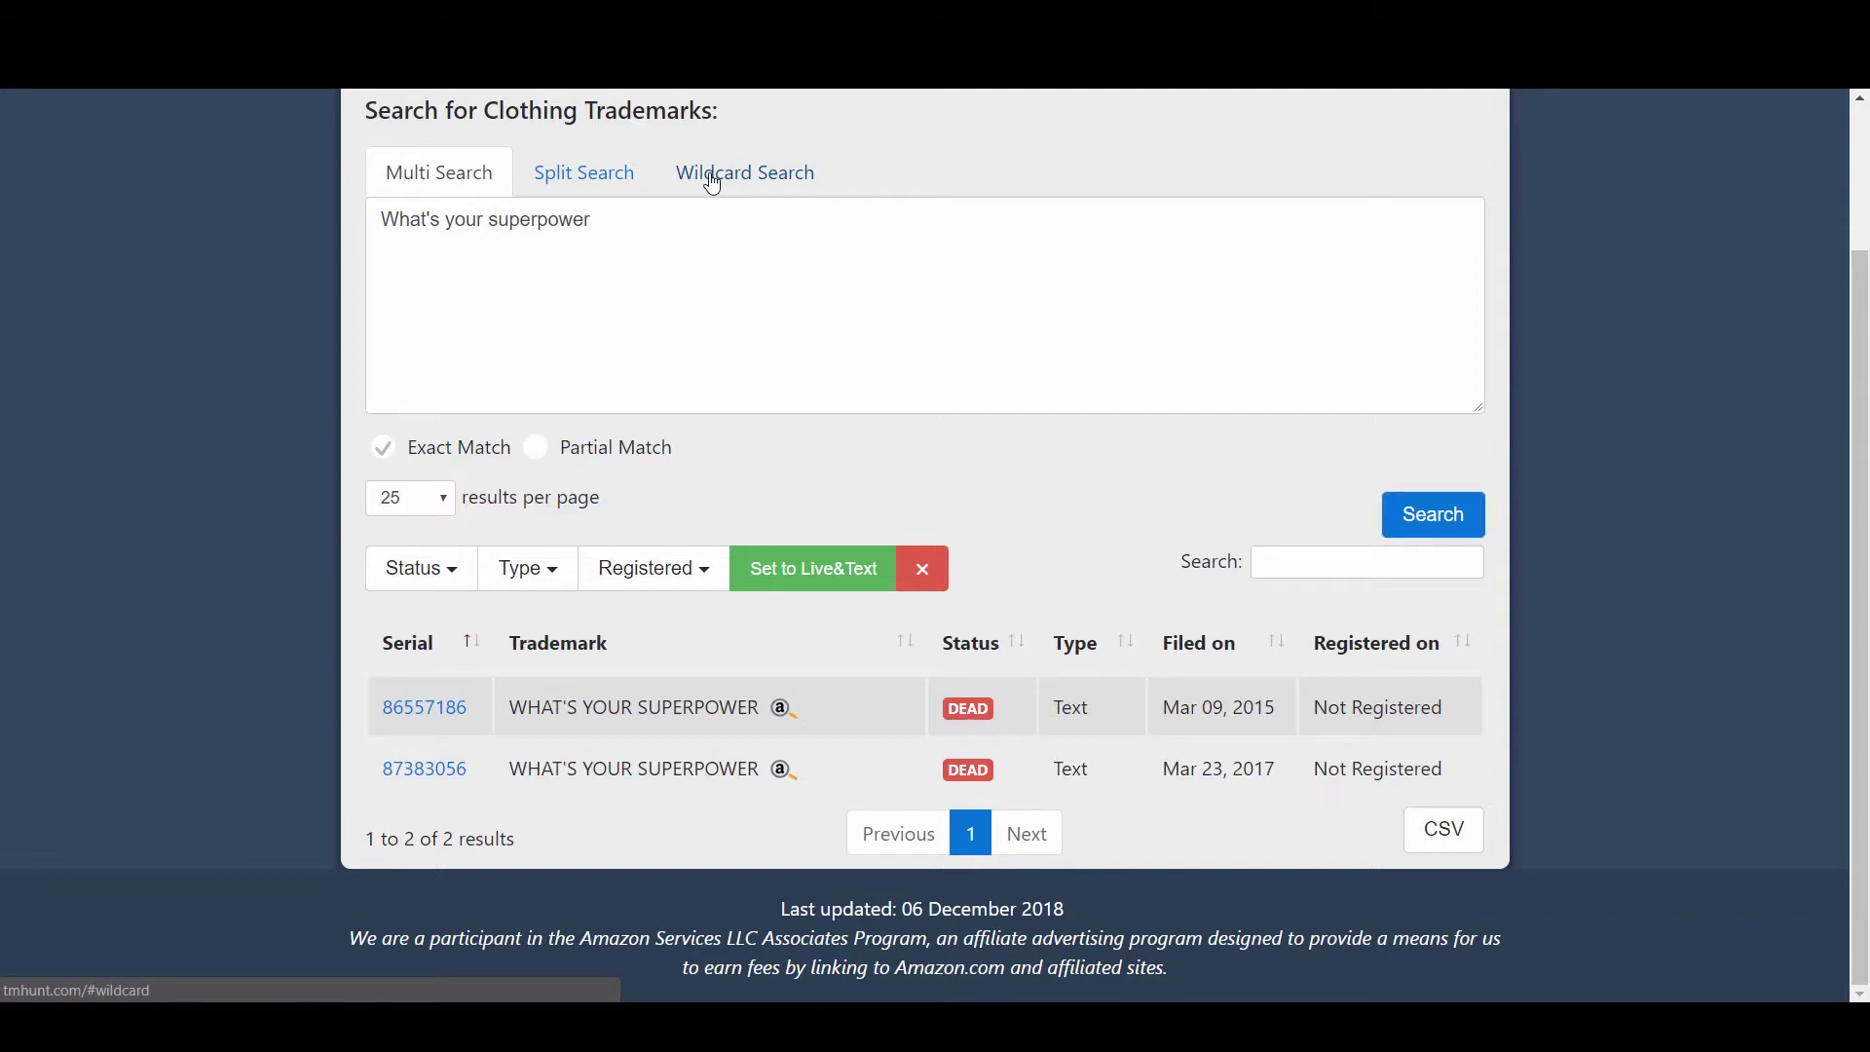
pyautogui.click(594, 185)
# Split-search 'What's your superpower', getting three dead marks including YOUR.
pyautogui.click(569, 281)
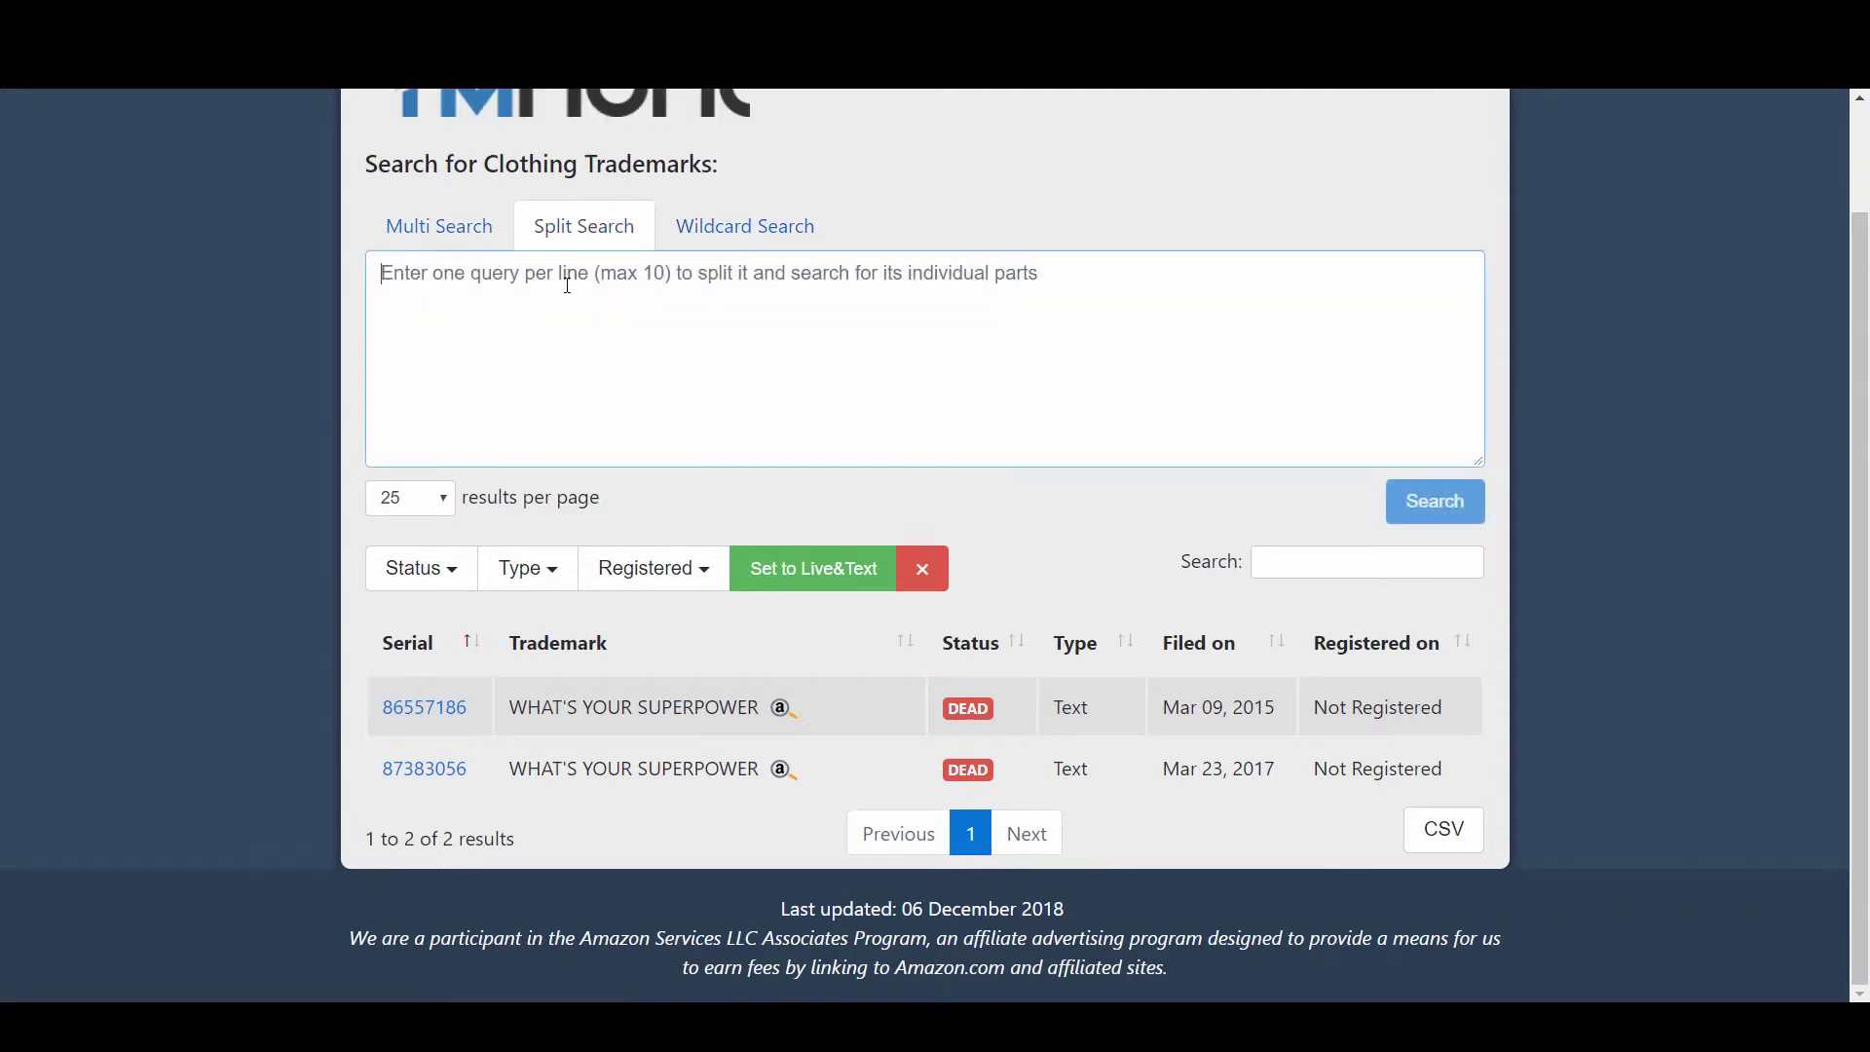
pyautogui.write("What's")
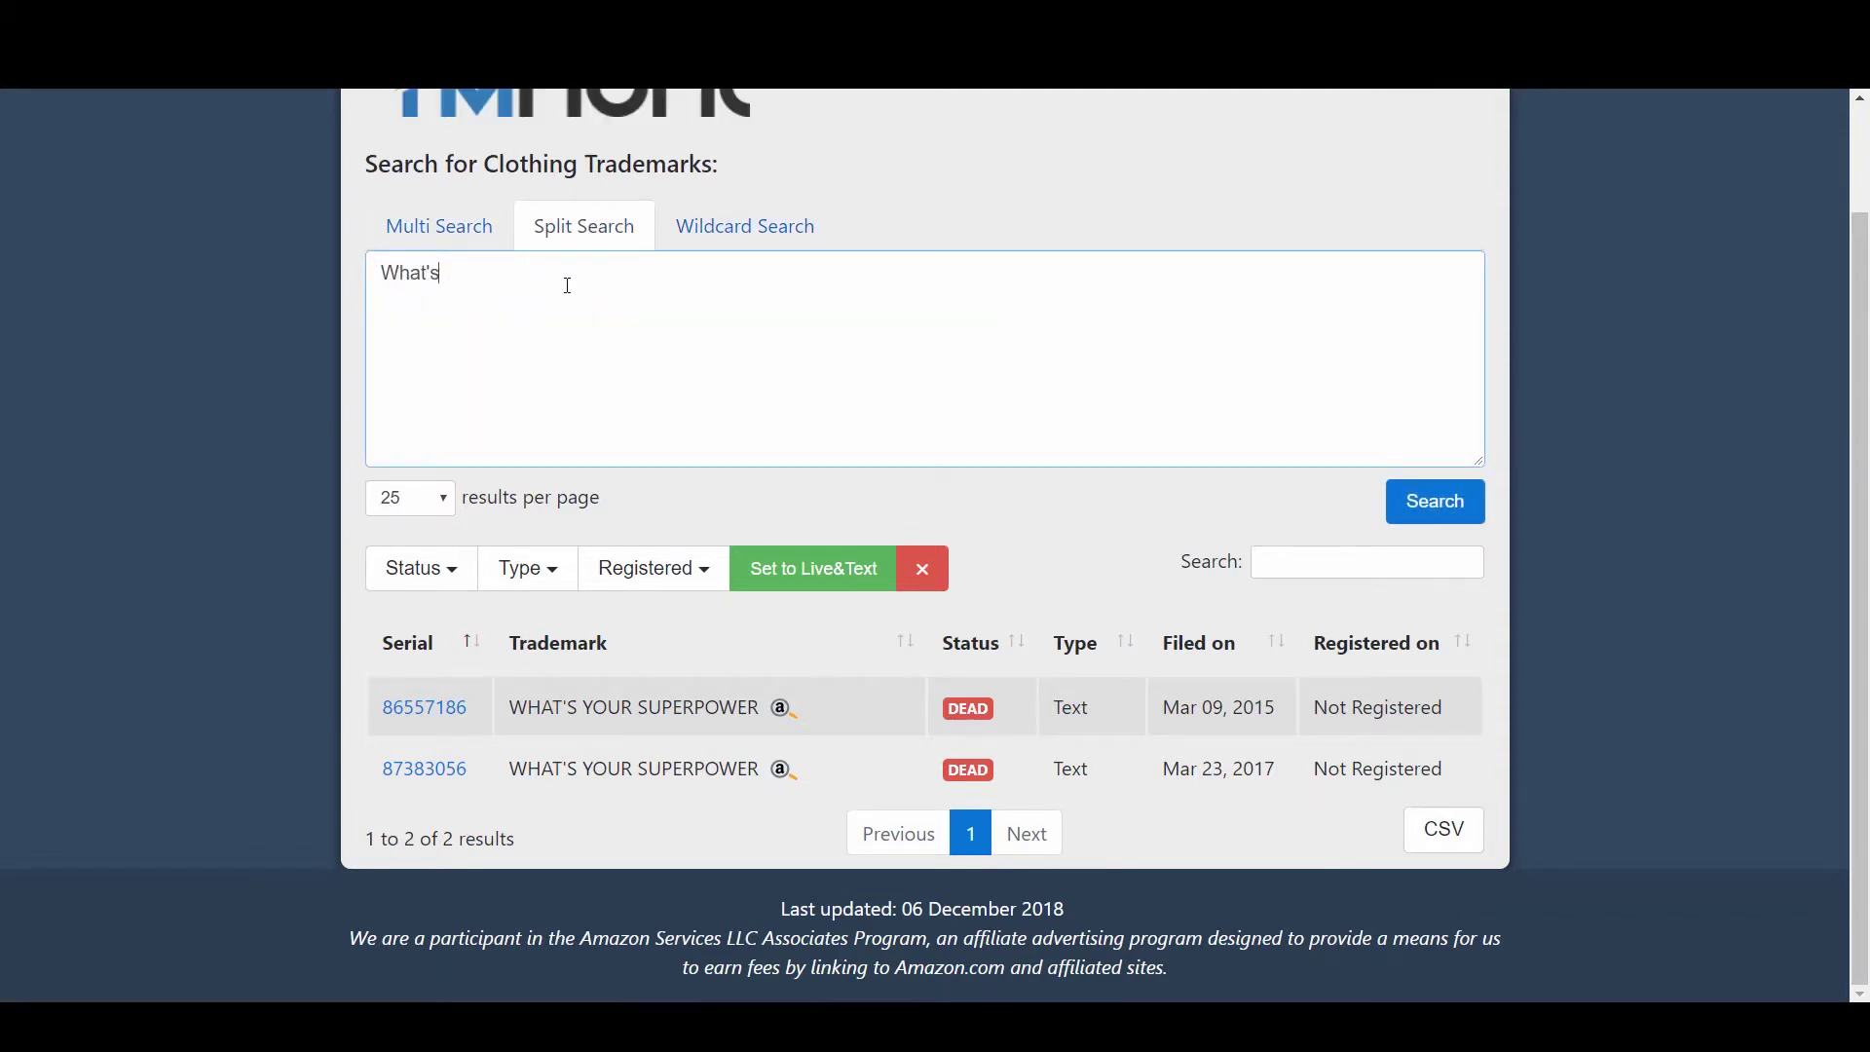
pyautogui.write(' your superpower')
pyautogui.click(1435, 500)
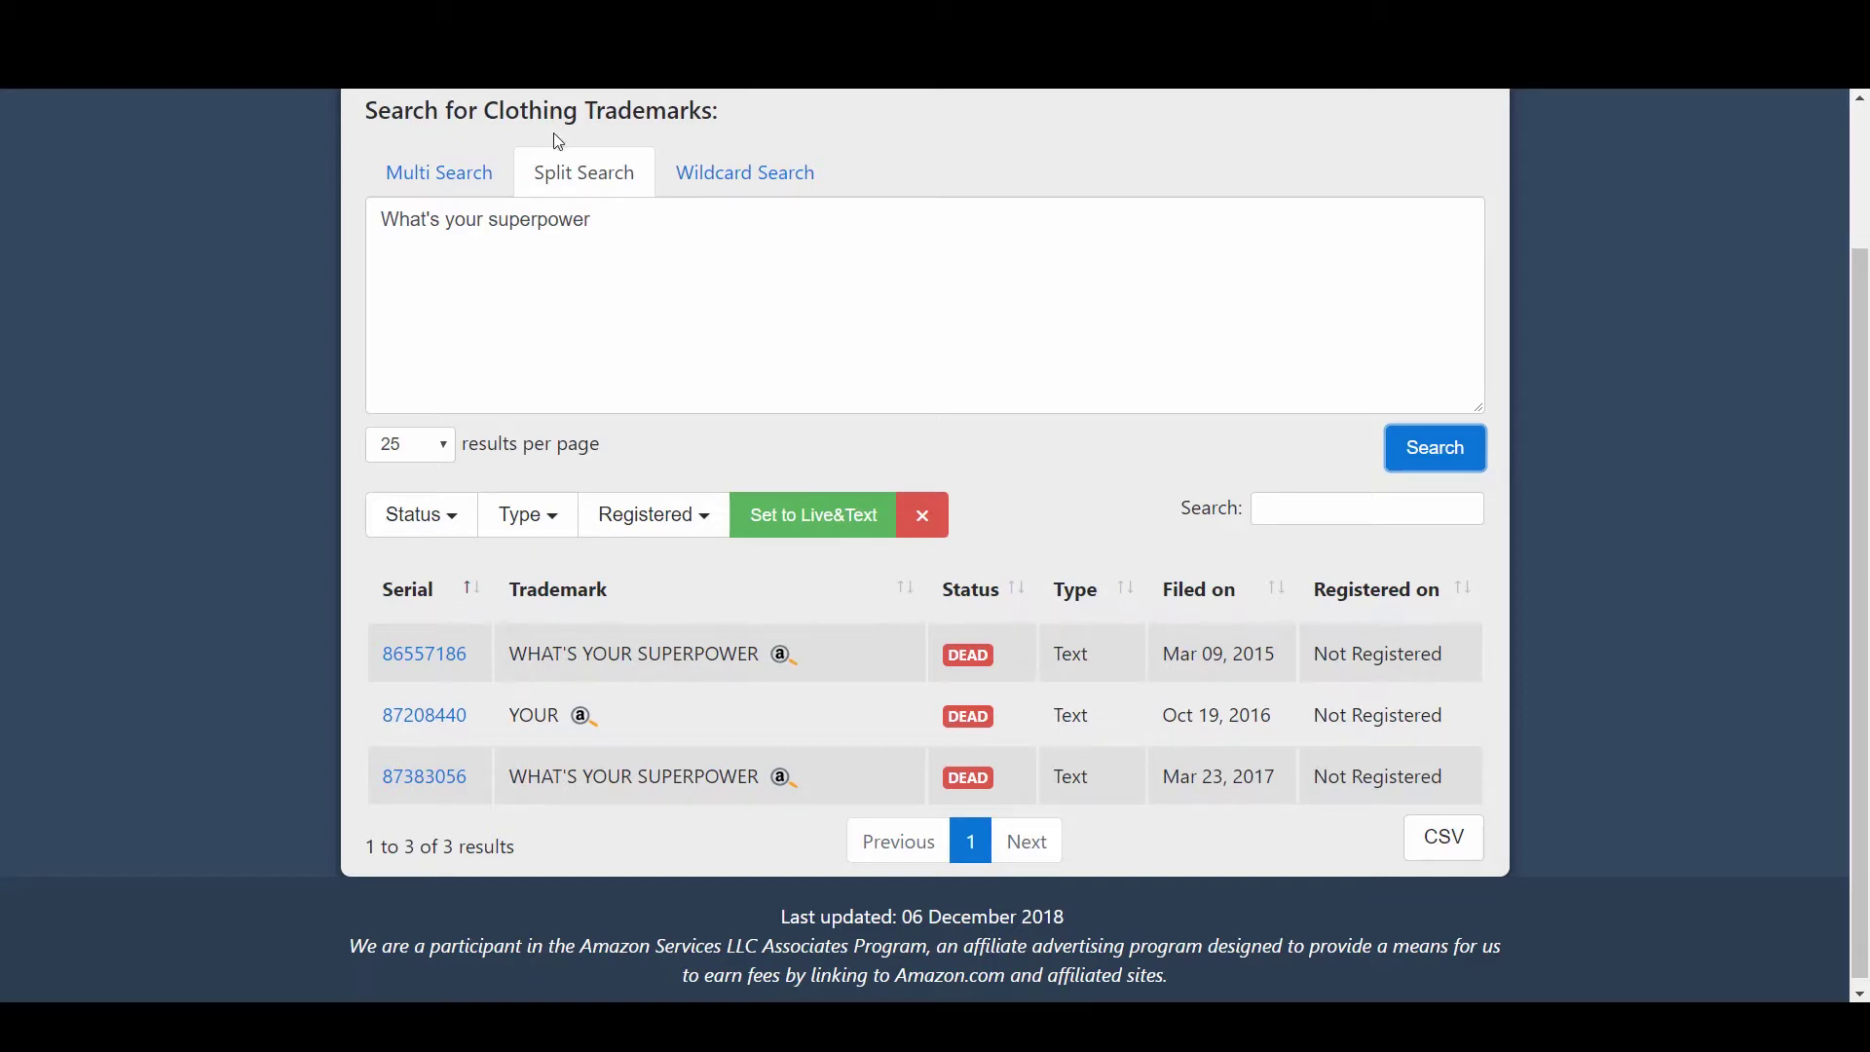
pyautogui.click(736, 188)
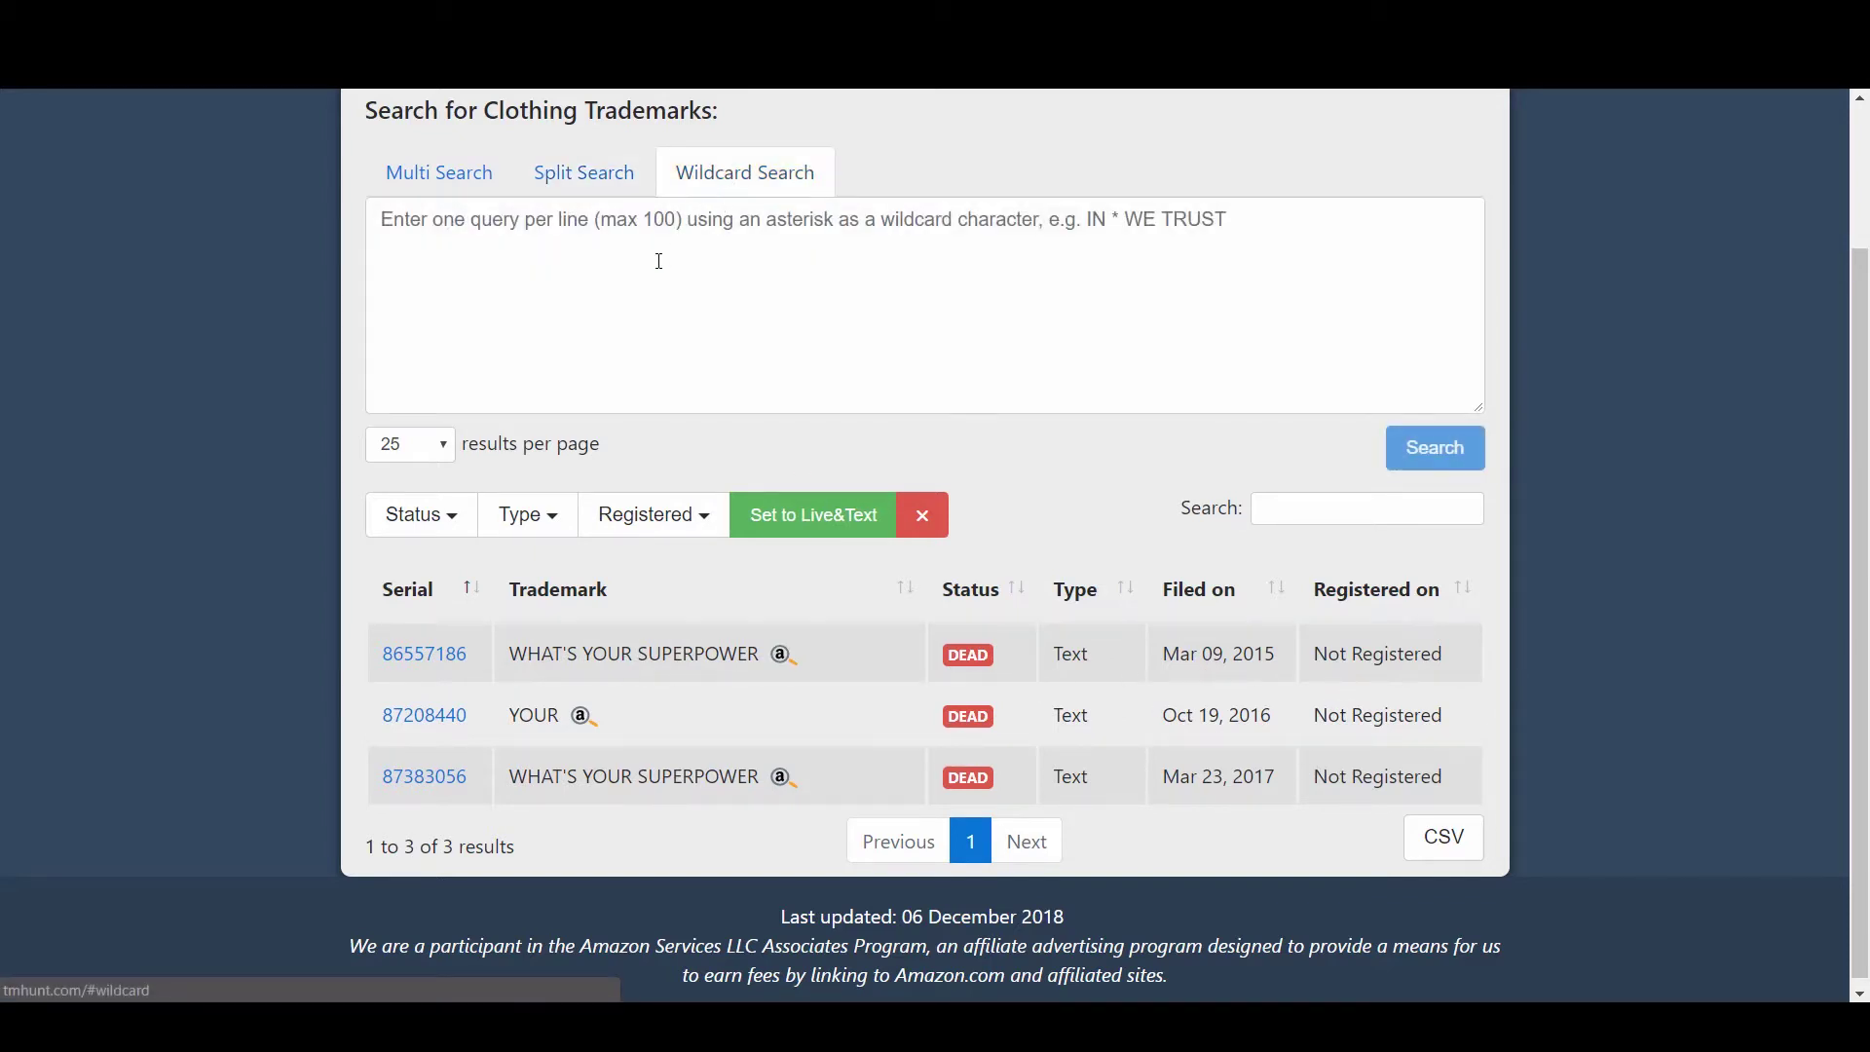
# Wildcard-search '*What's your superpower*', finding three marks including a live registered WHAT'S YOUR SUPERPOWER?
pyautogui.click(659, 261)
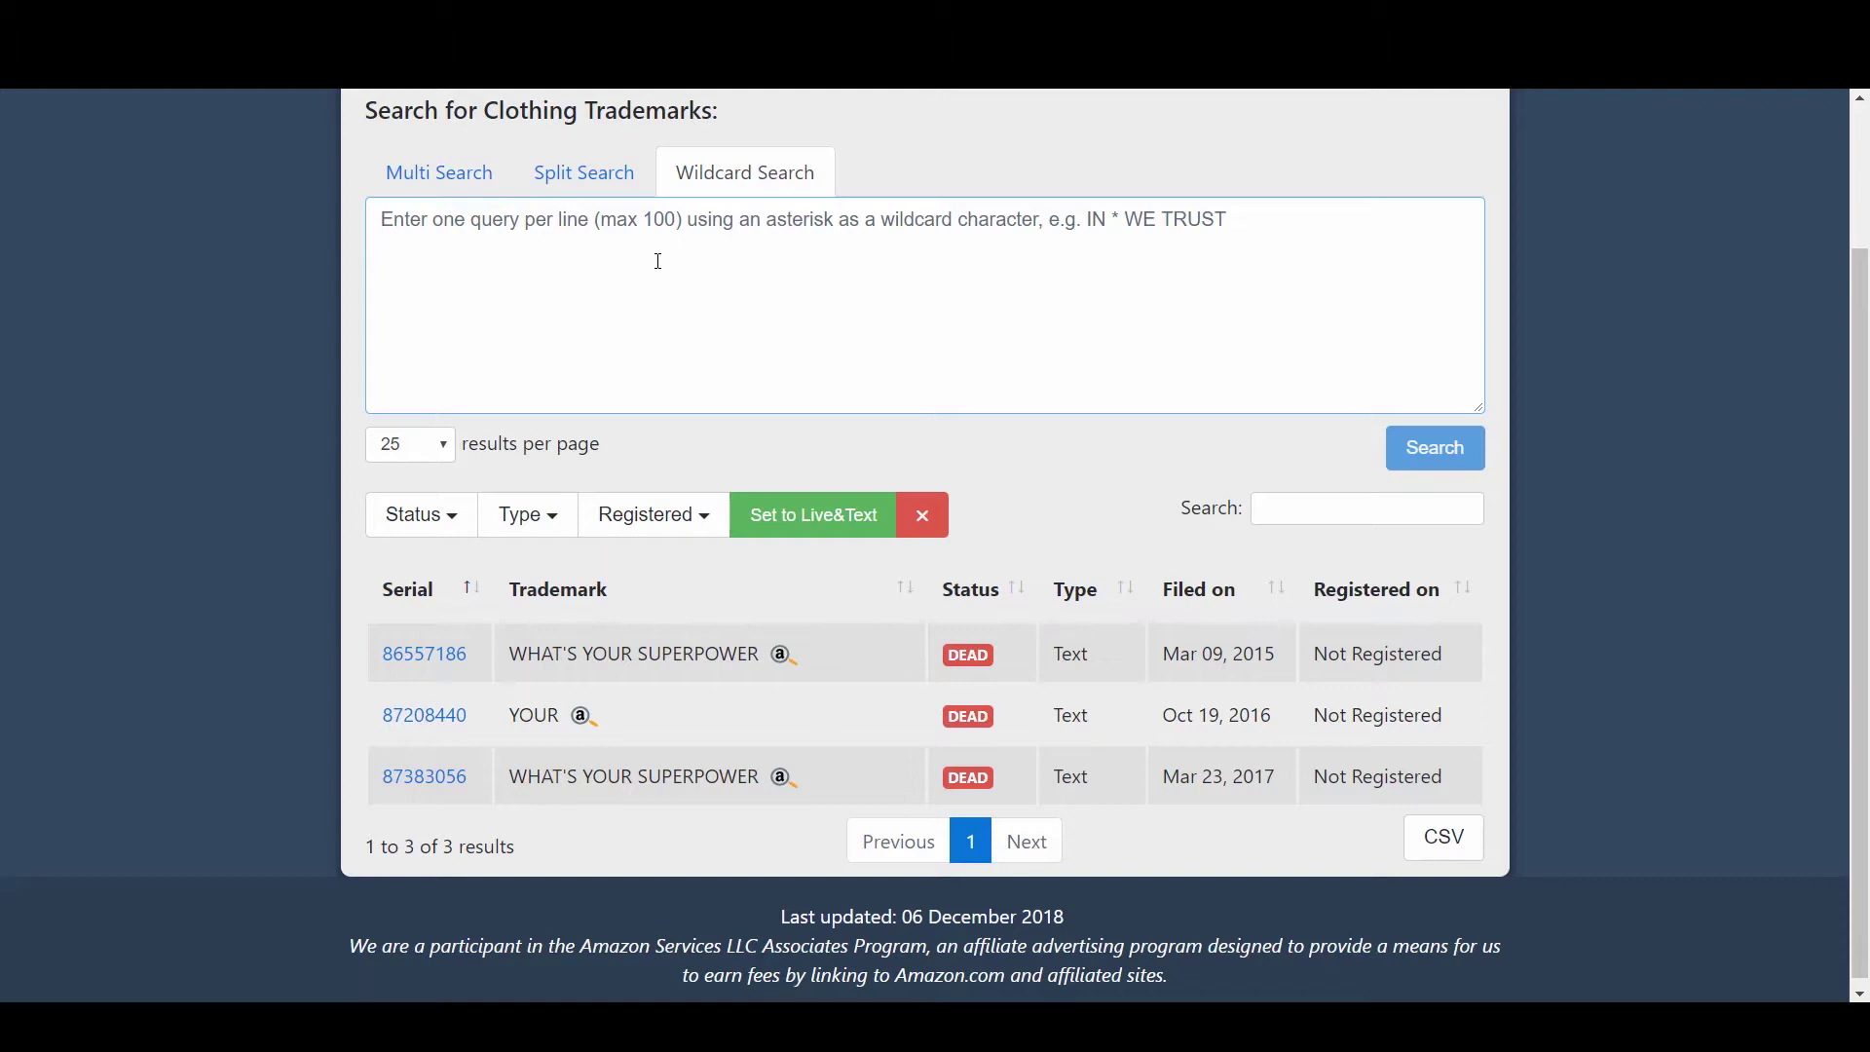
pyautogui.write('*')
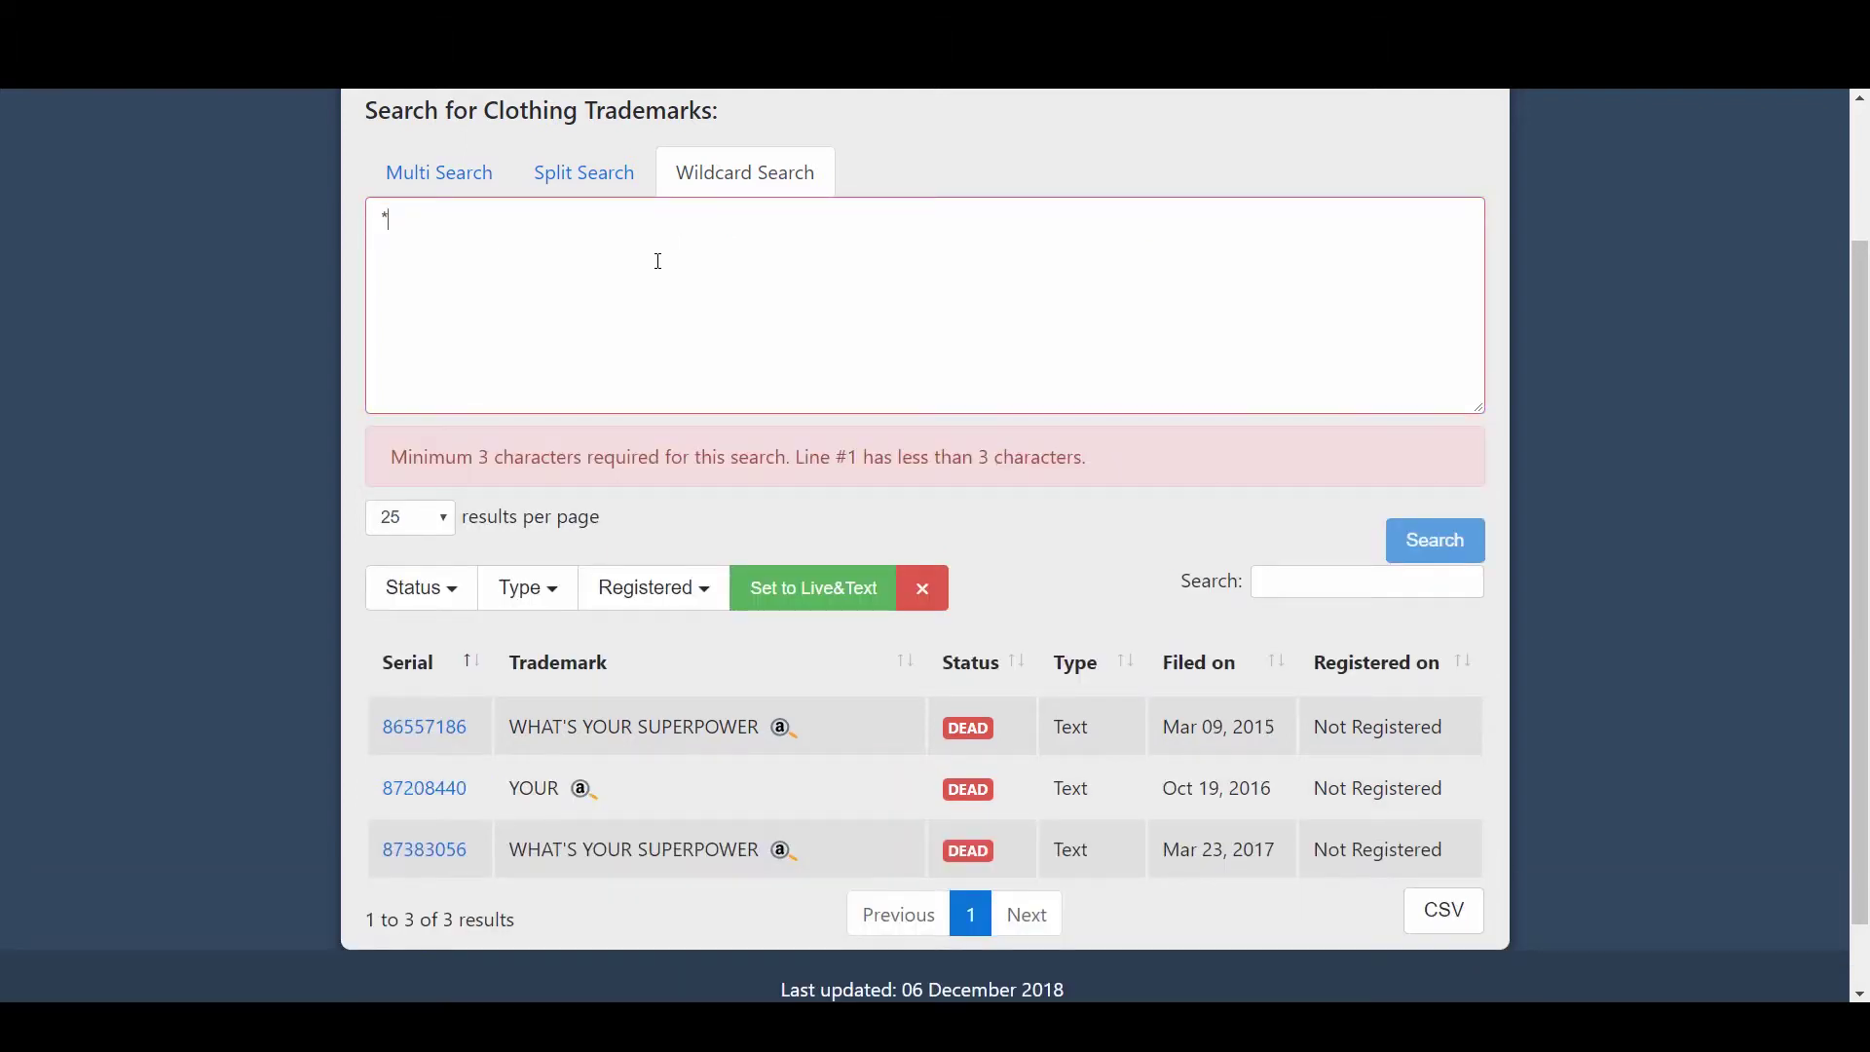
pyautogui.write('What')
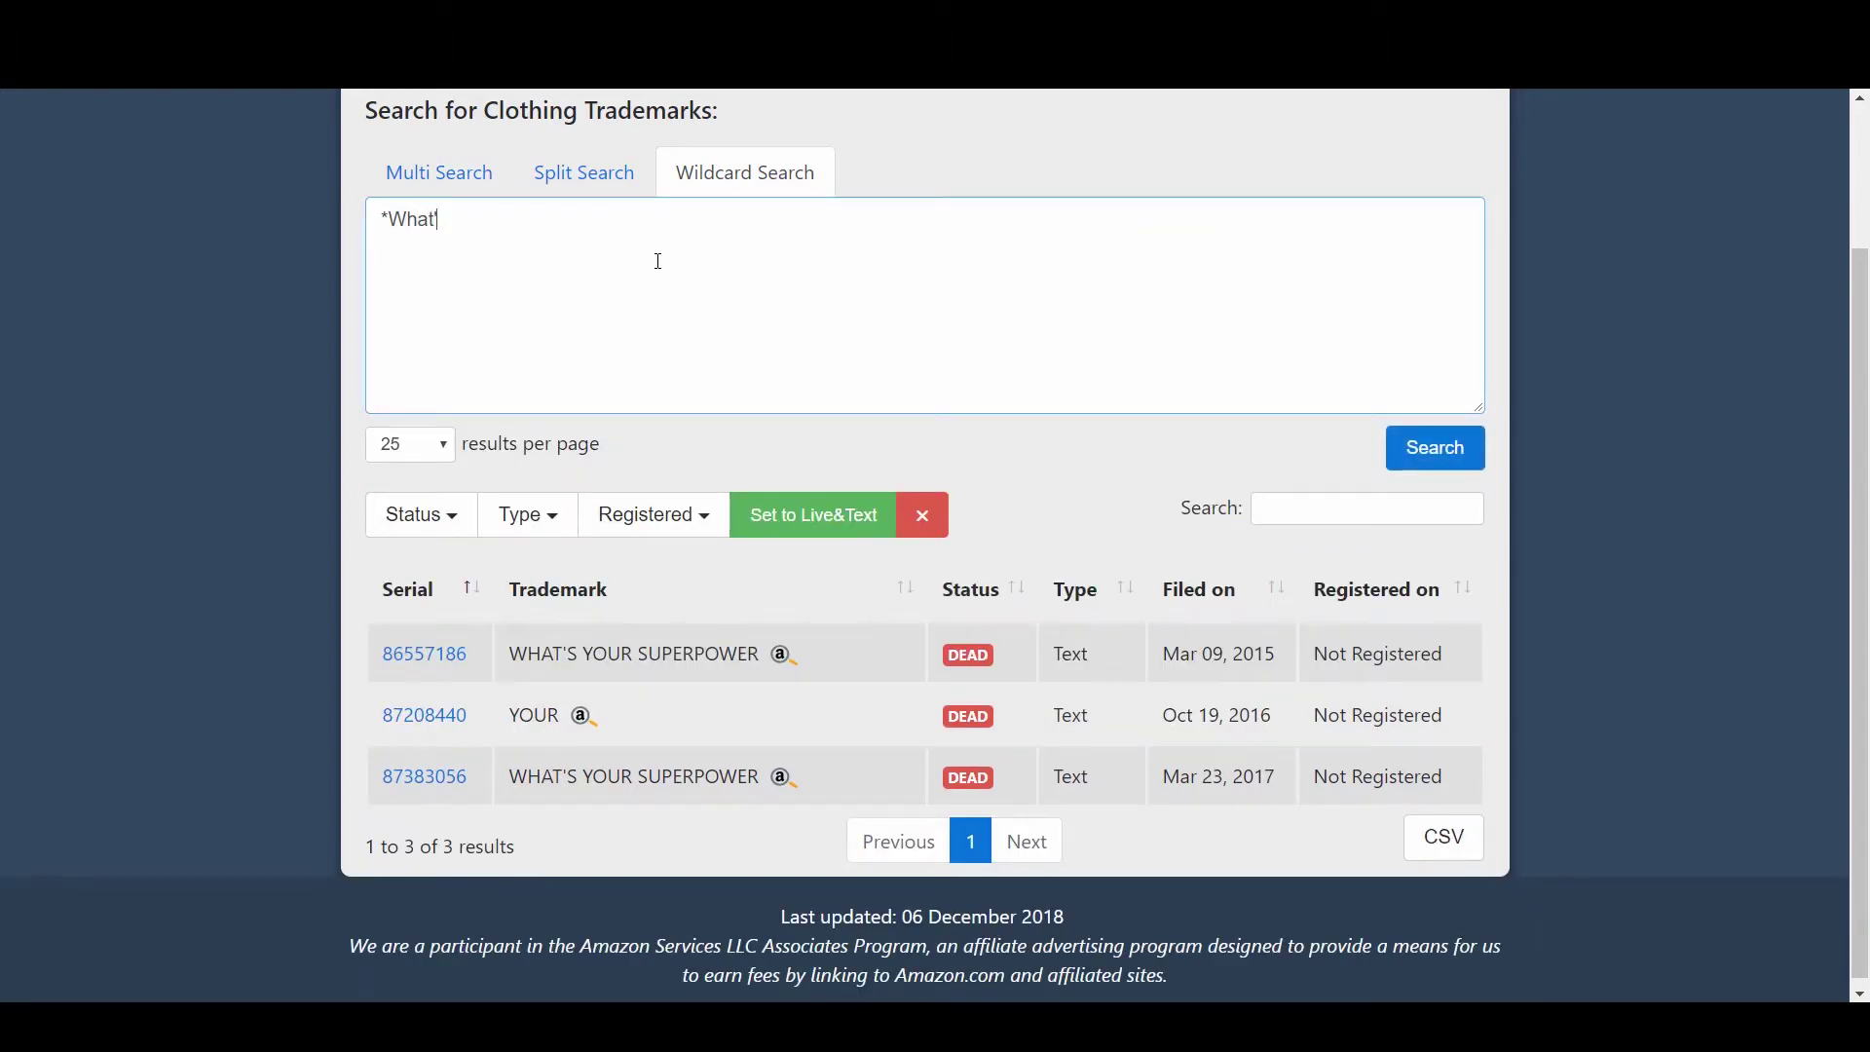
pyautogui.write("'s your superpower")
pyautogui.write('*')
pyautogui.click(1405, 456)
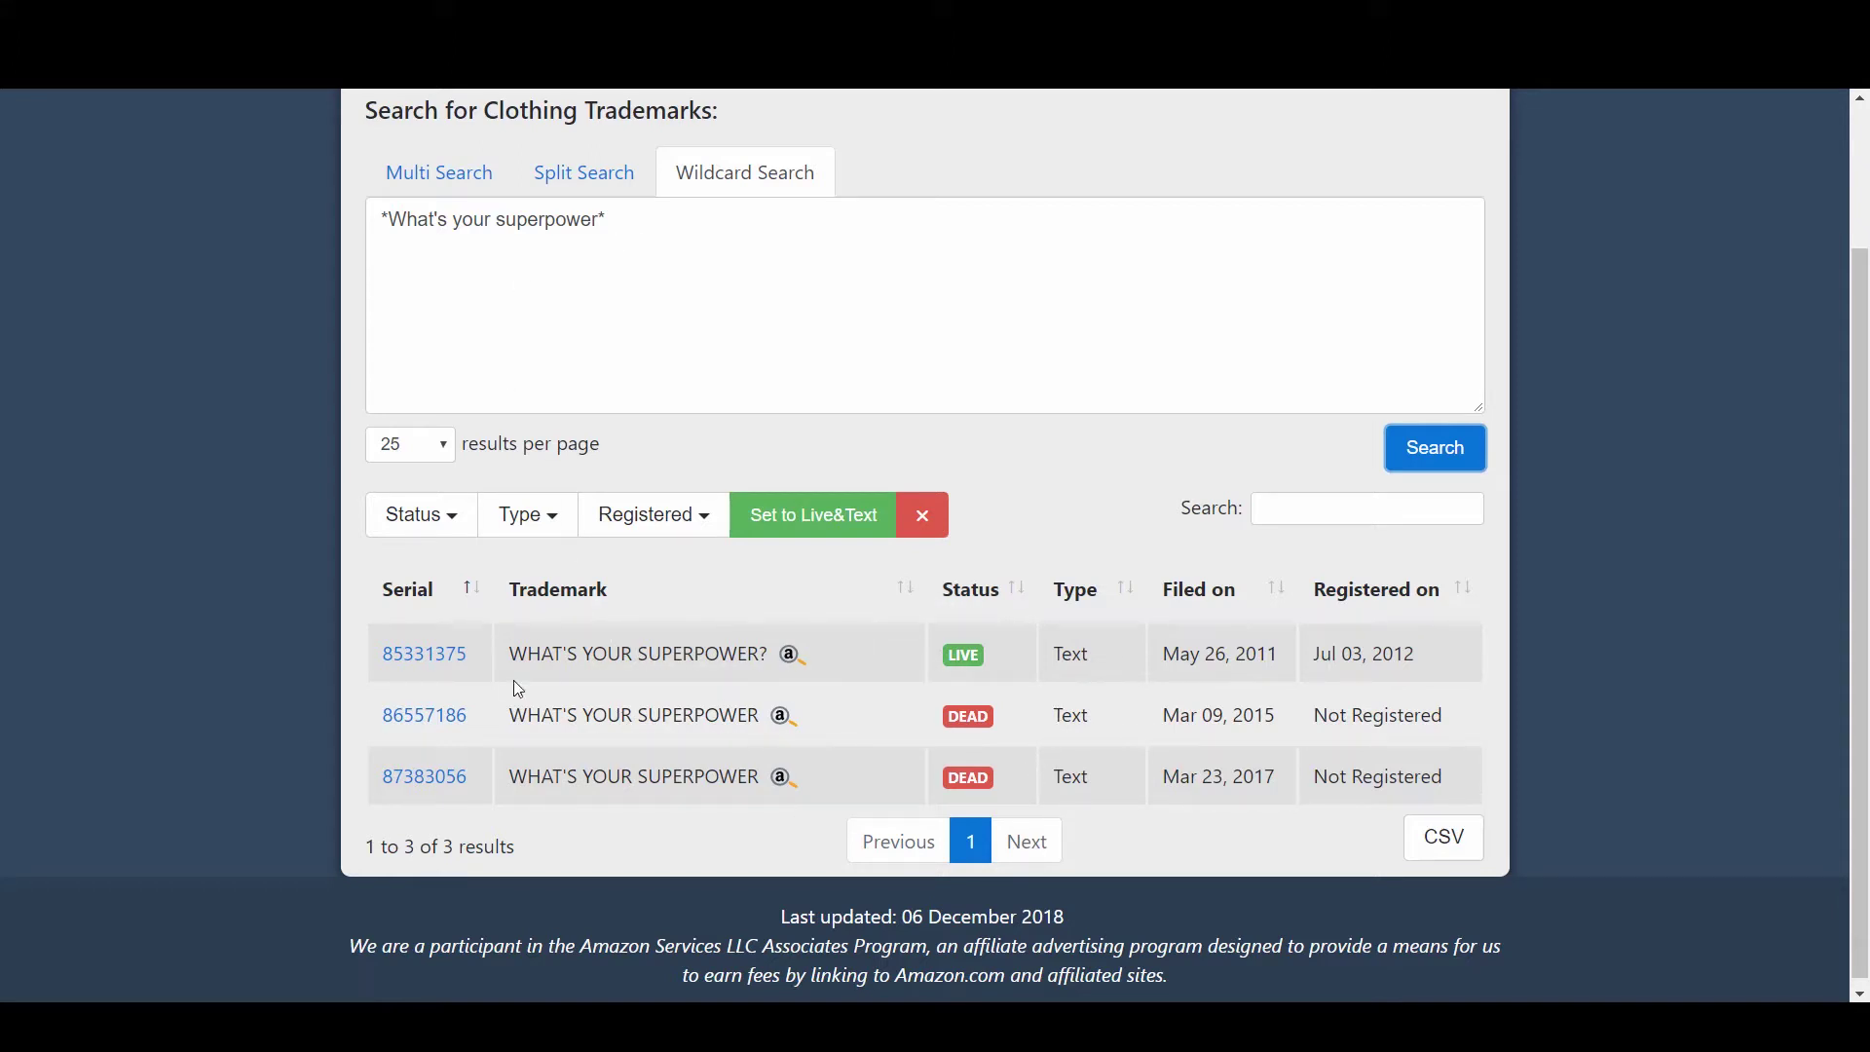
pyautogui.click(409, 180)
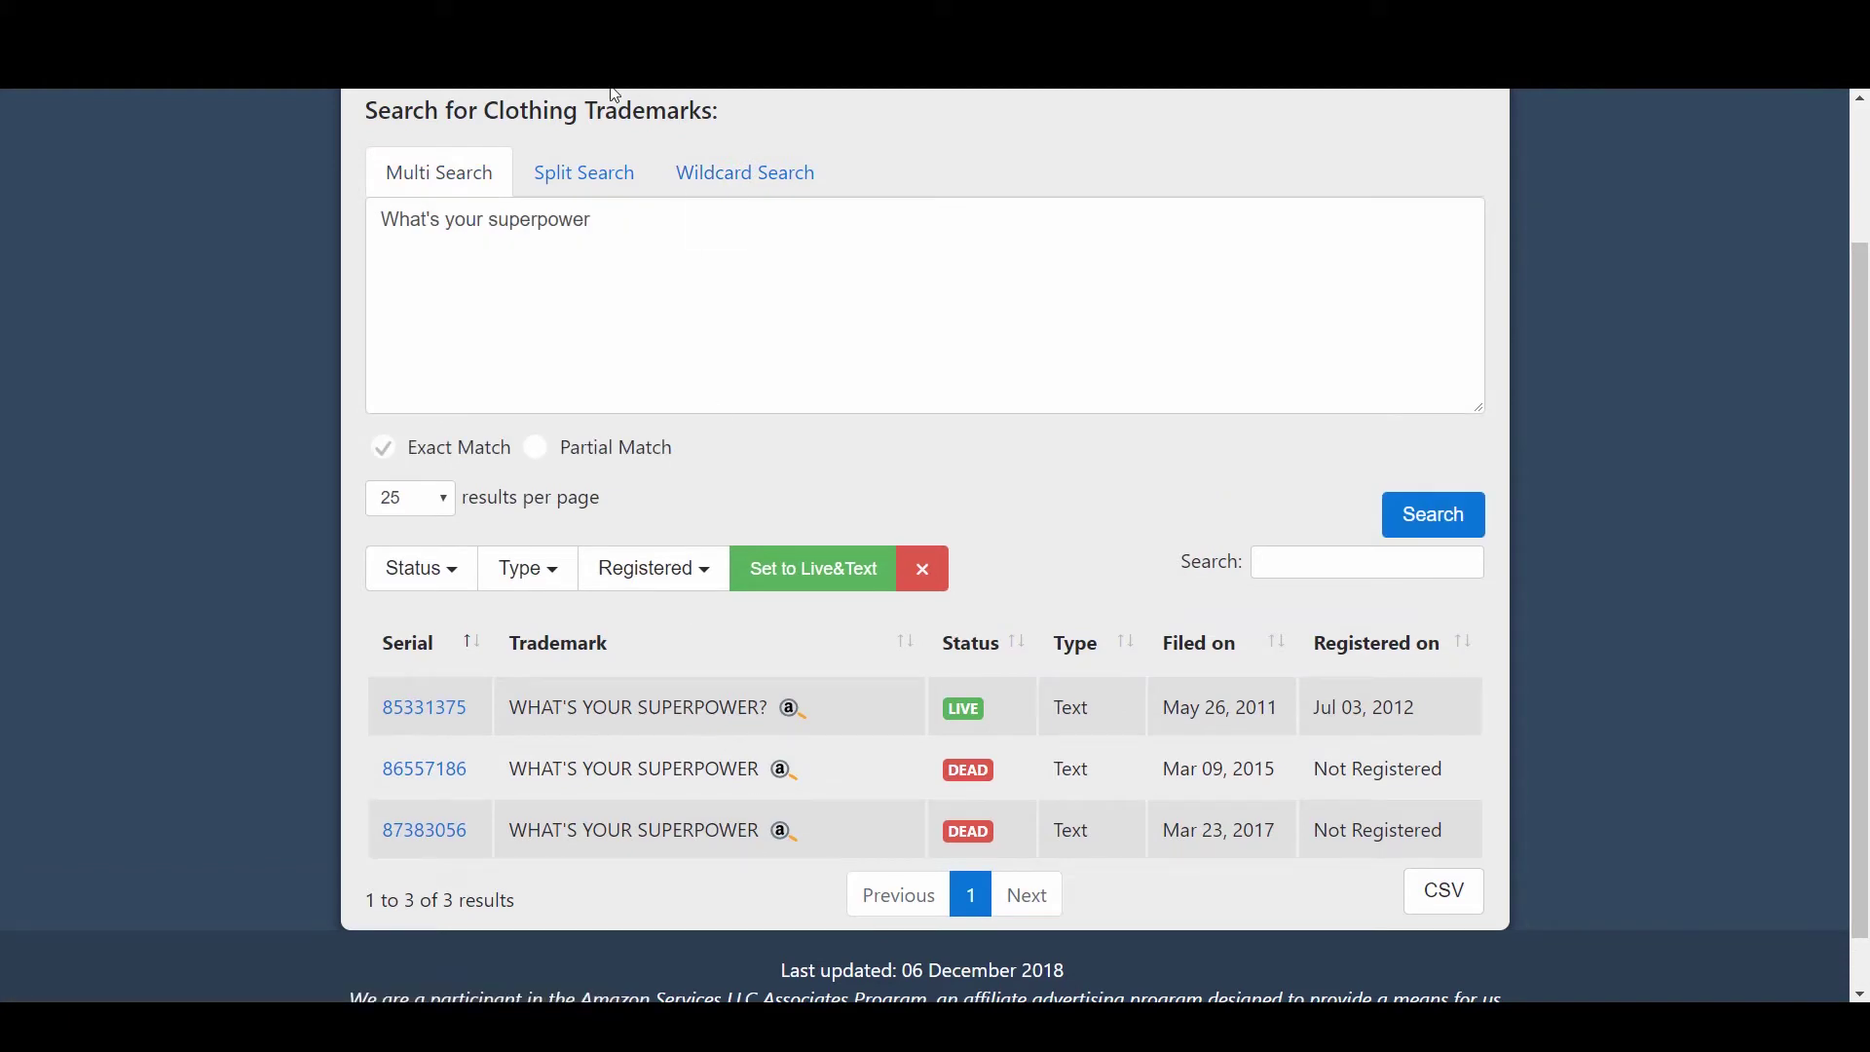
pyautogui.click(723, 175)
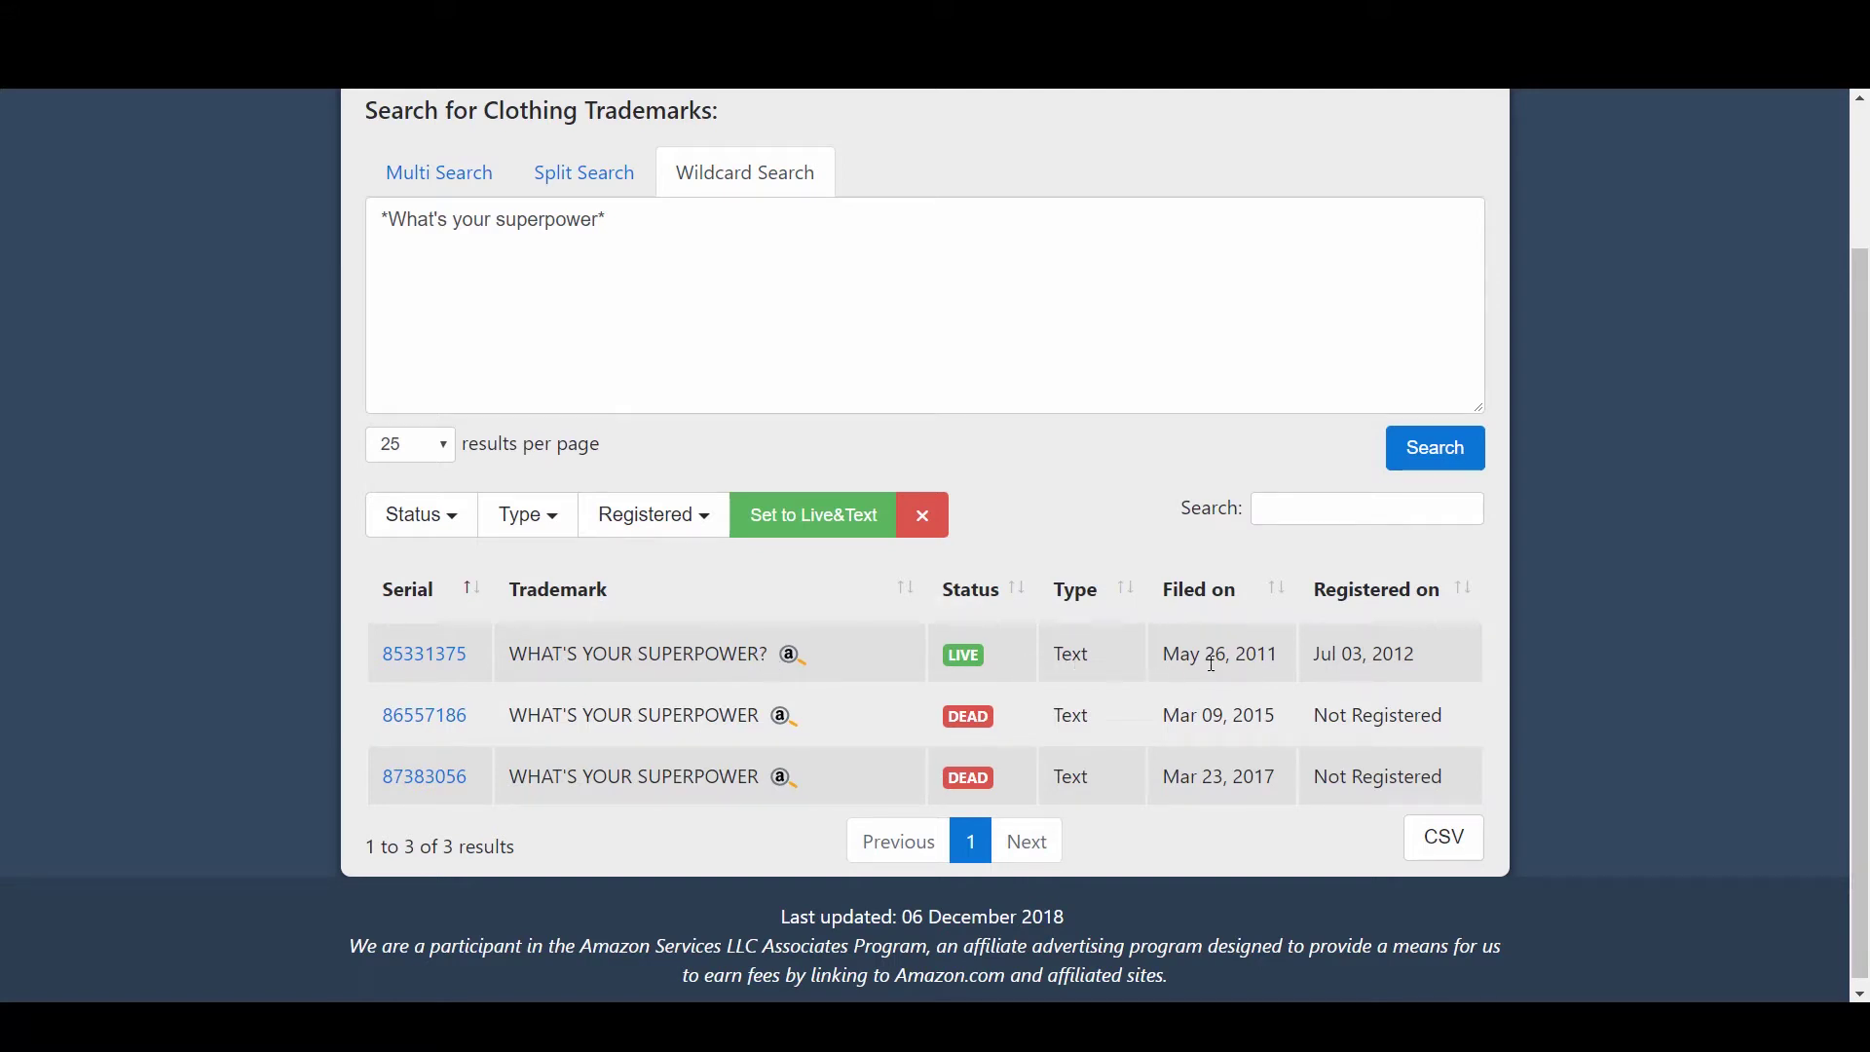
# Open serial 85331375's TSDR record in a new tab and review its status and Mark Information.
pyautogui.rightClick(423, 653)
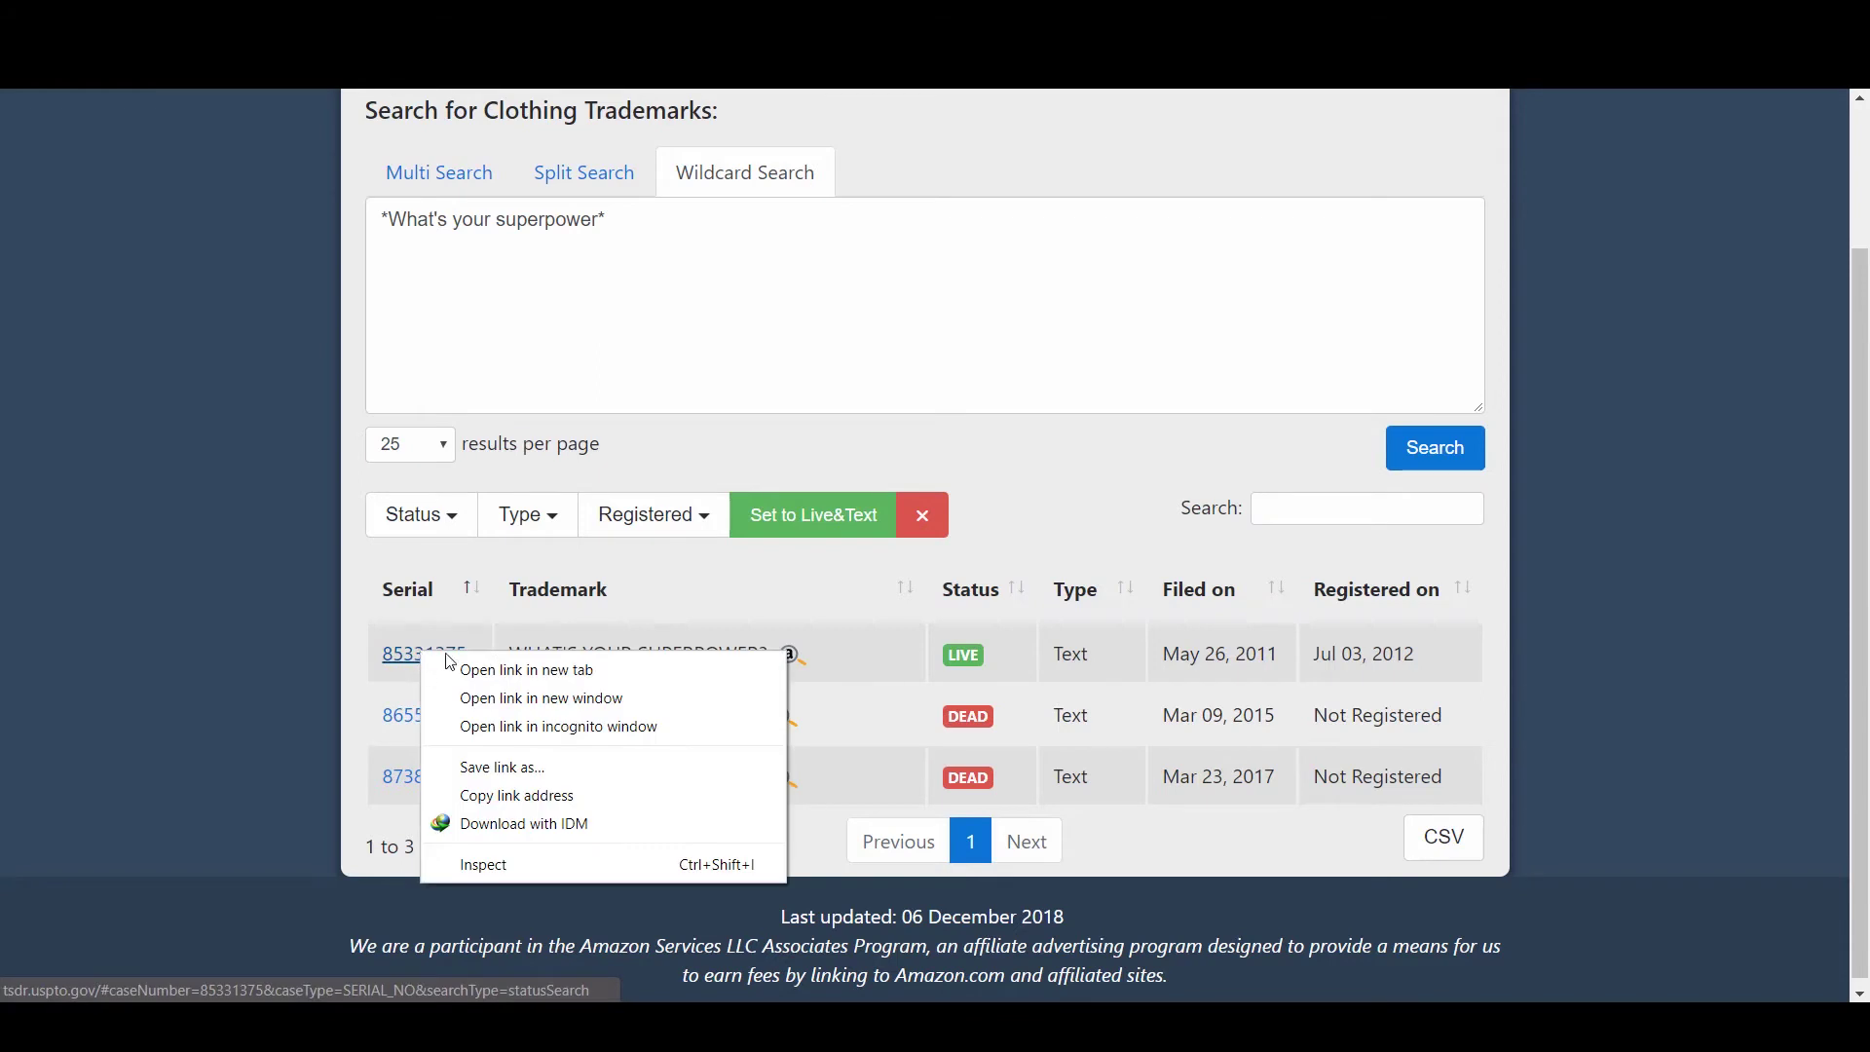
pyautogui.click(527, 672)
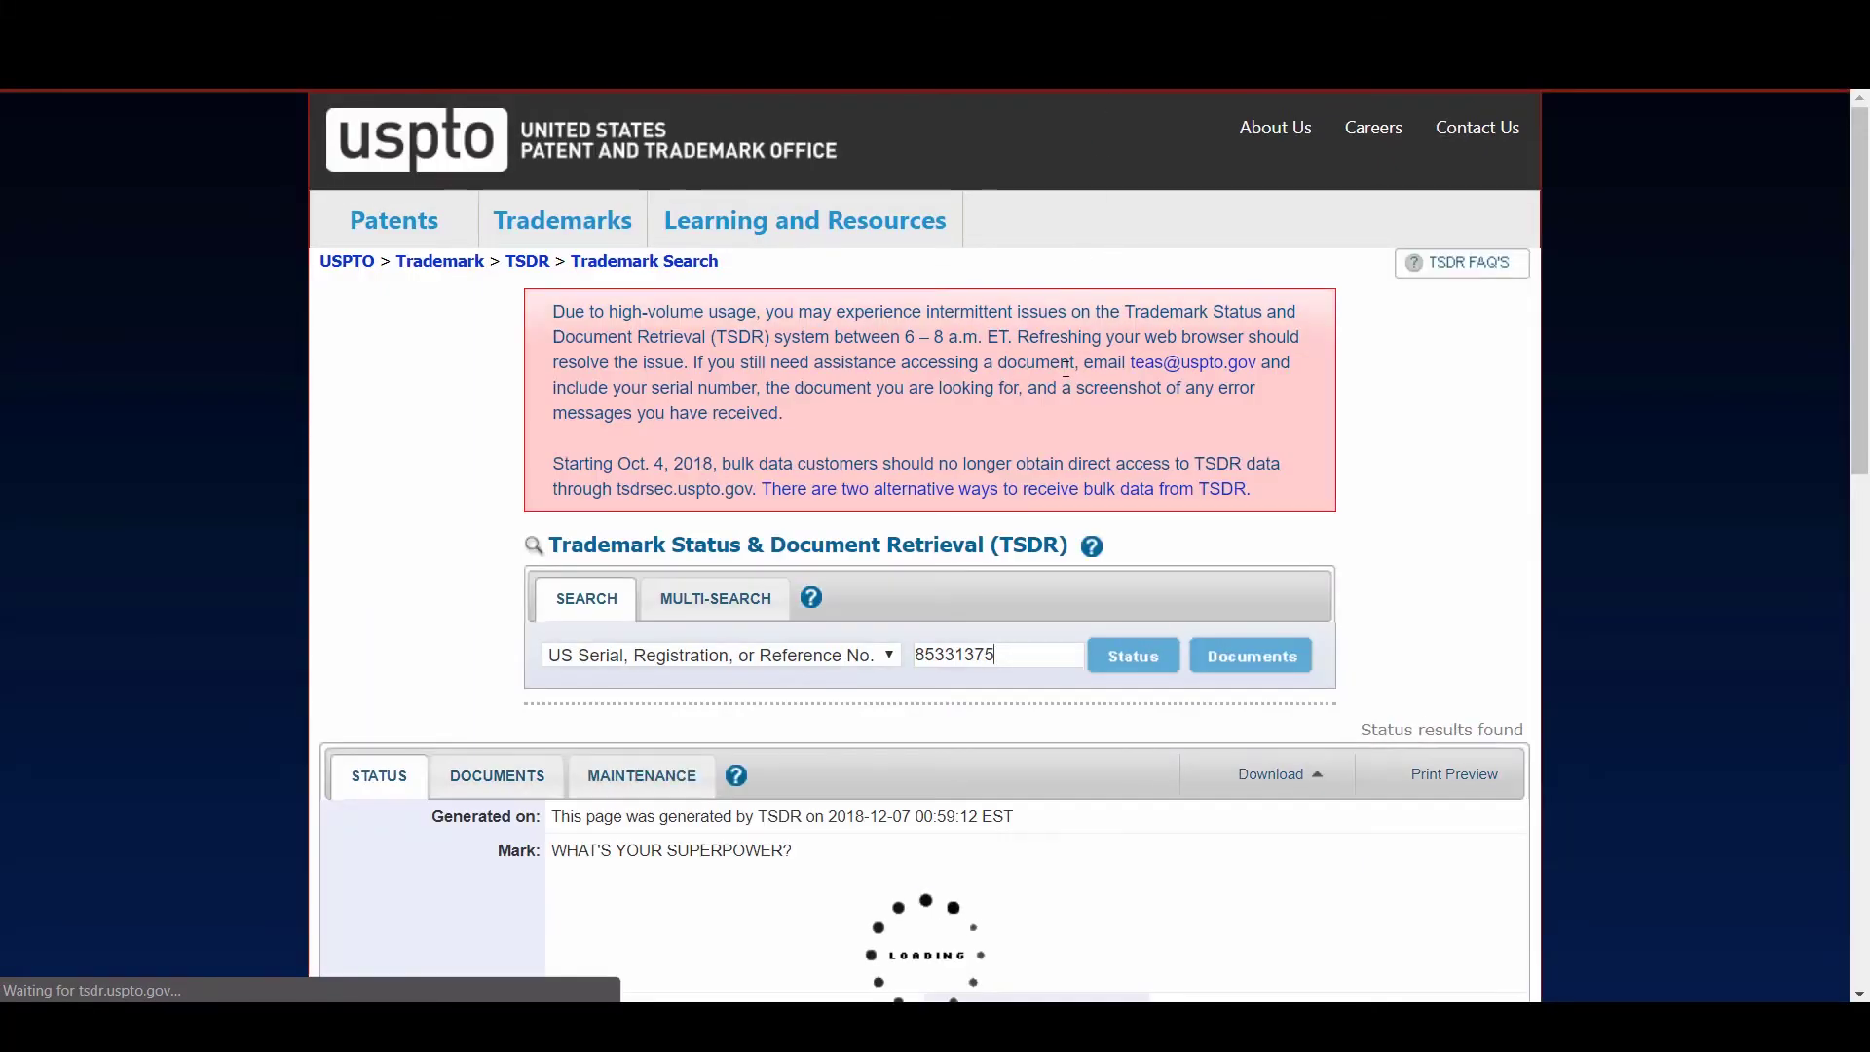
pyautogui.scroll(-6, 1065, 356)
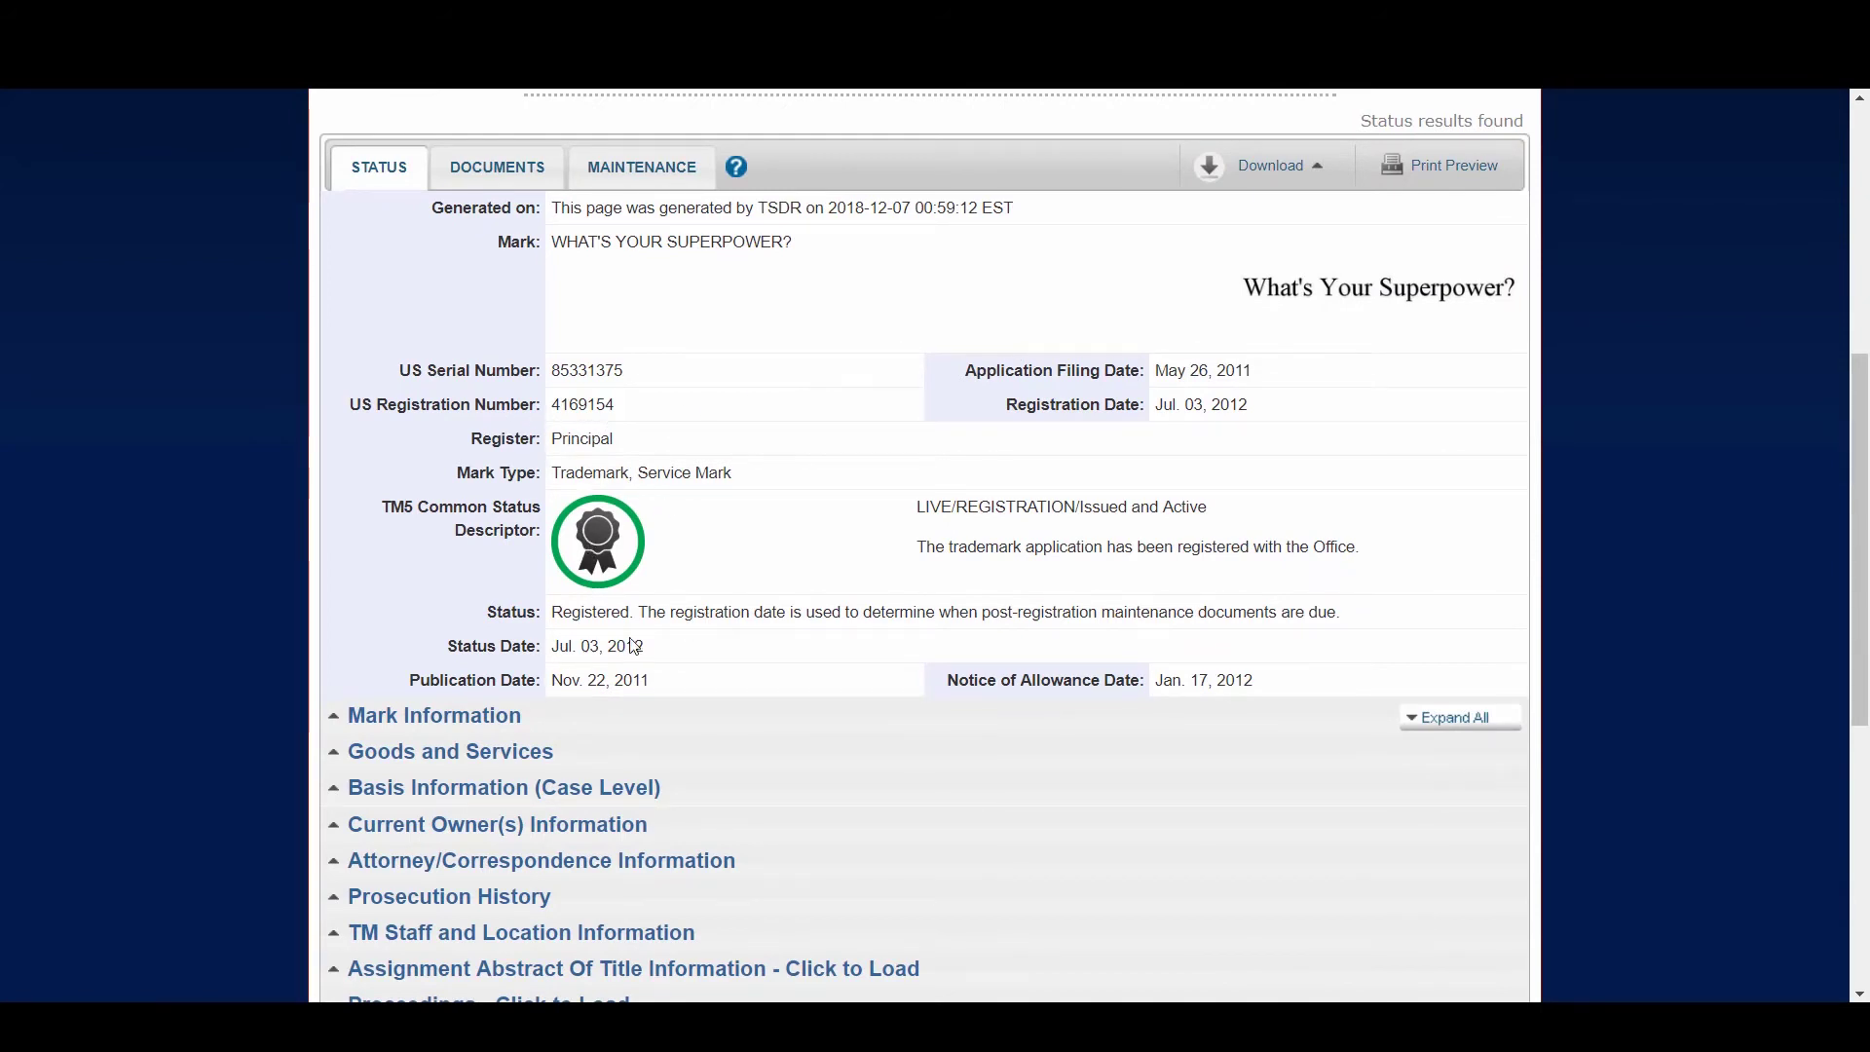
pyautogui.click(424, 718)
pyautogui.click(521, 720)
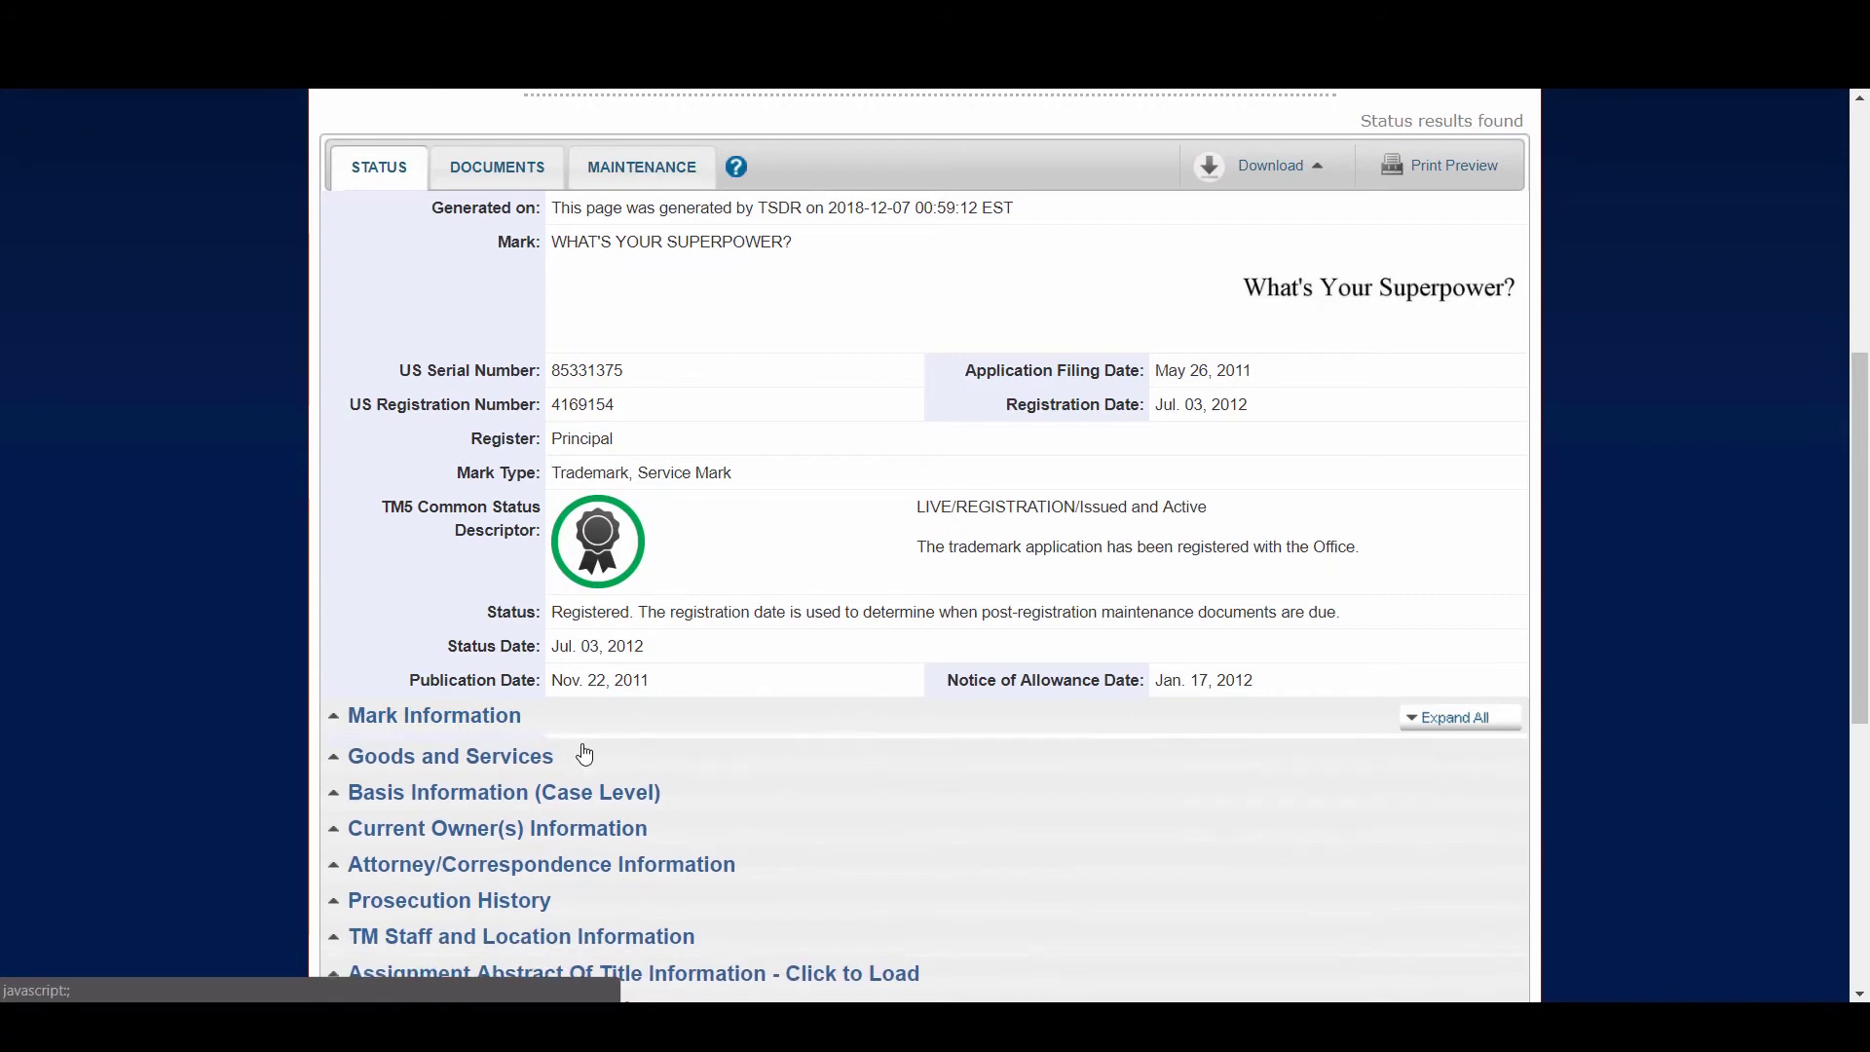
pyautogui.click(521, 718)
pyautogui.scroll(-1, 814, 774)
pyautogui.scroll(-2, 814, 775)
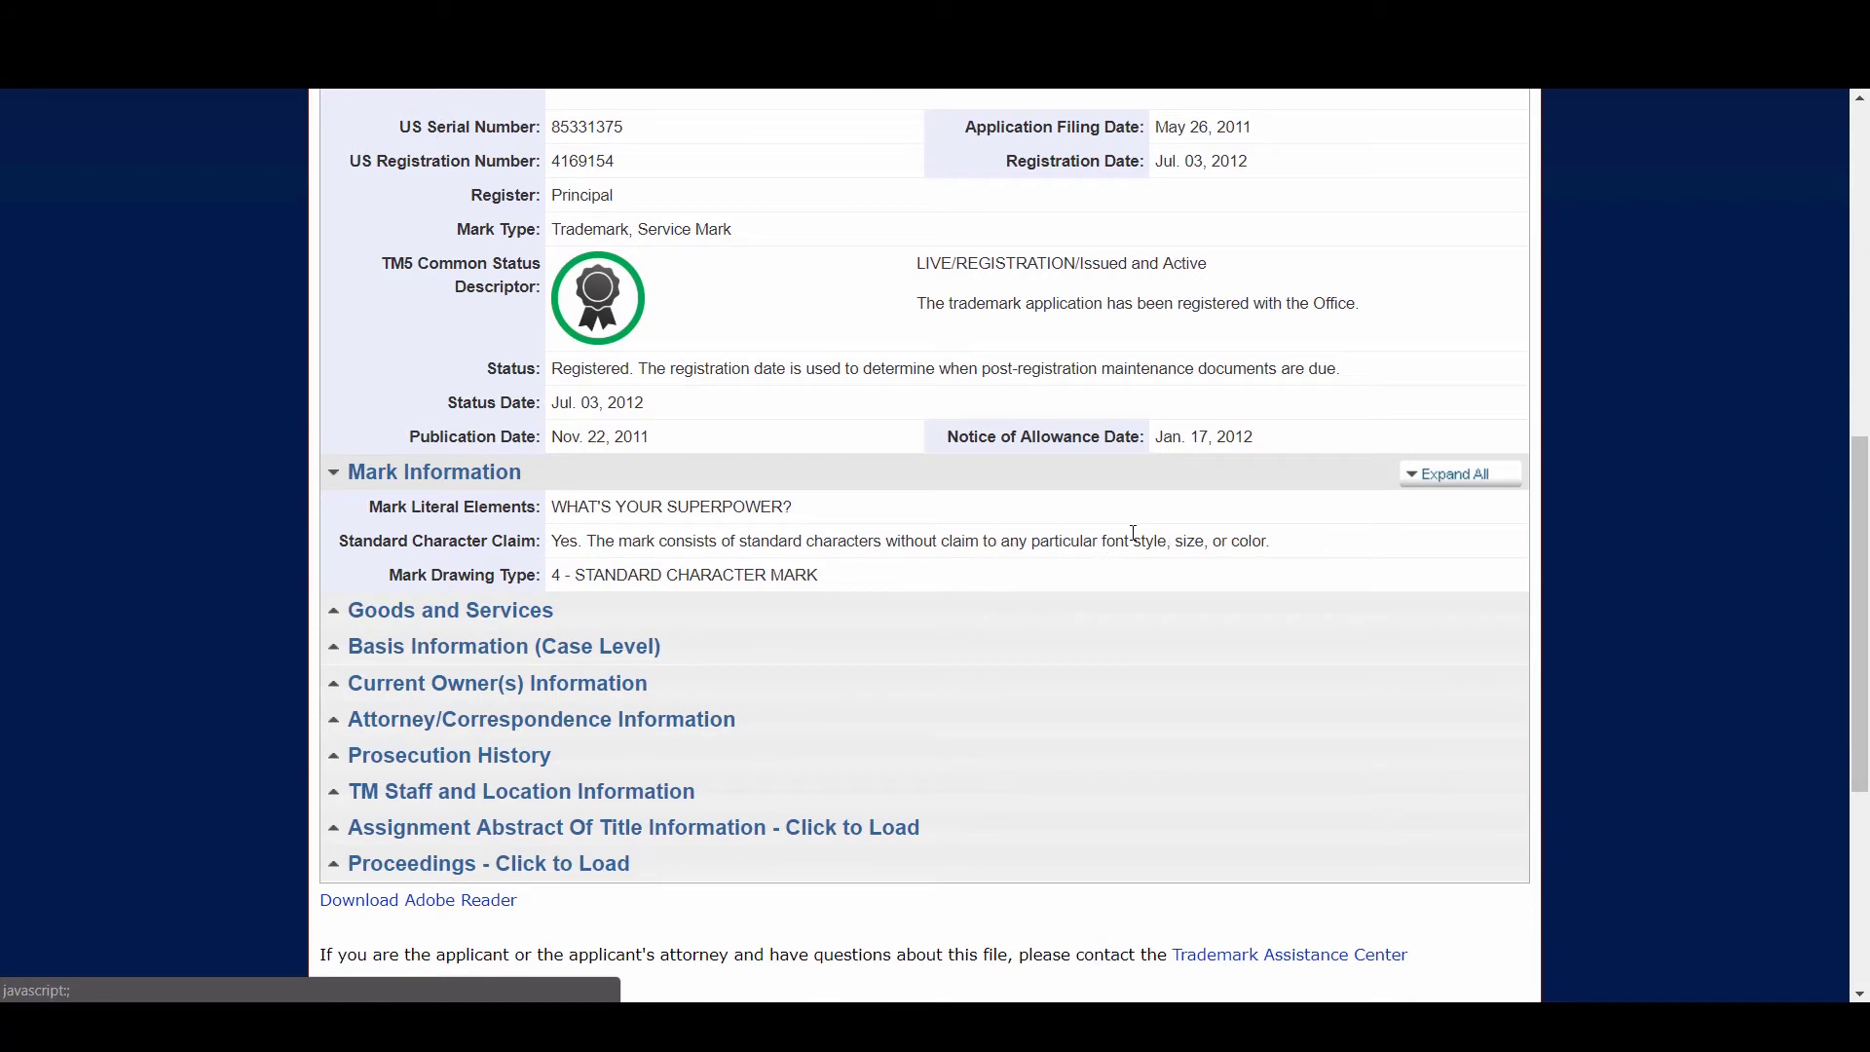
pyautogui.scroll(3, 1137, 531)
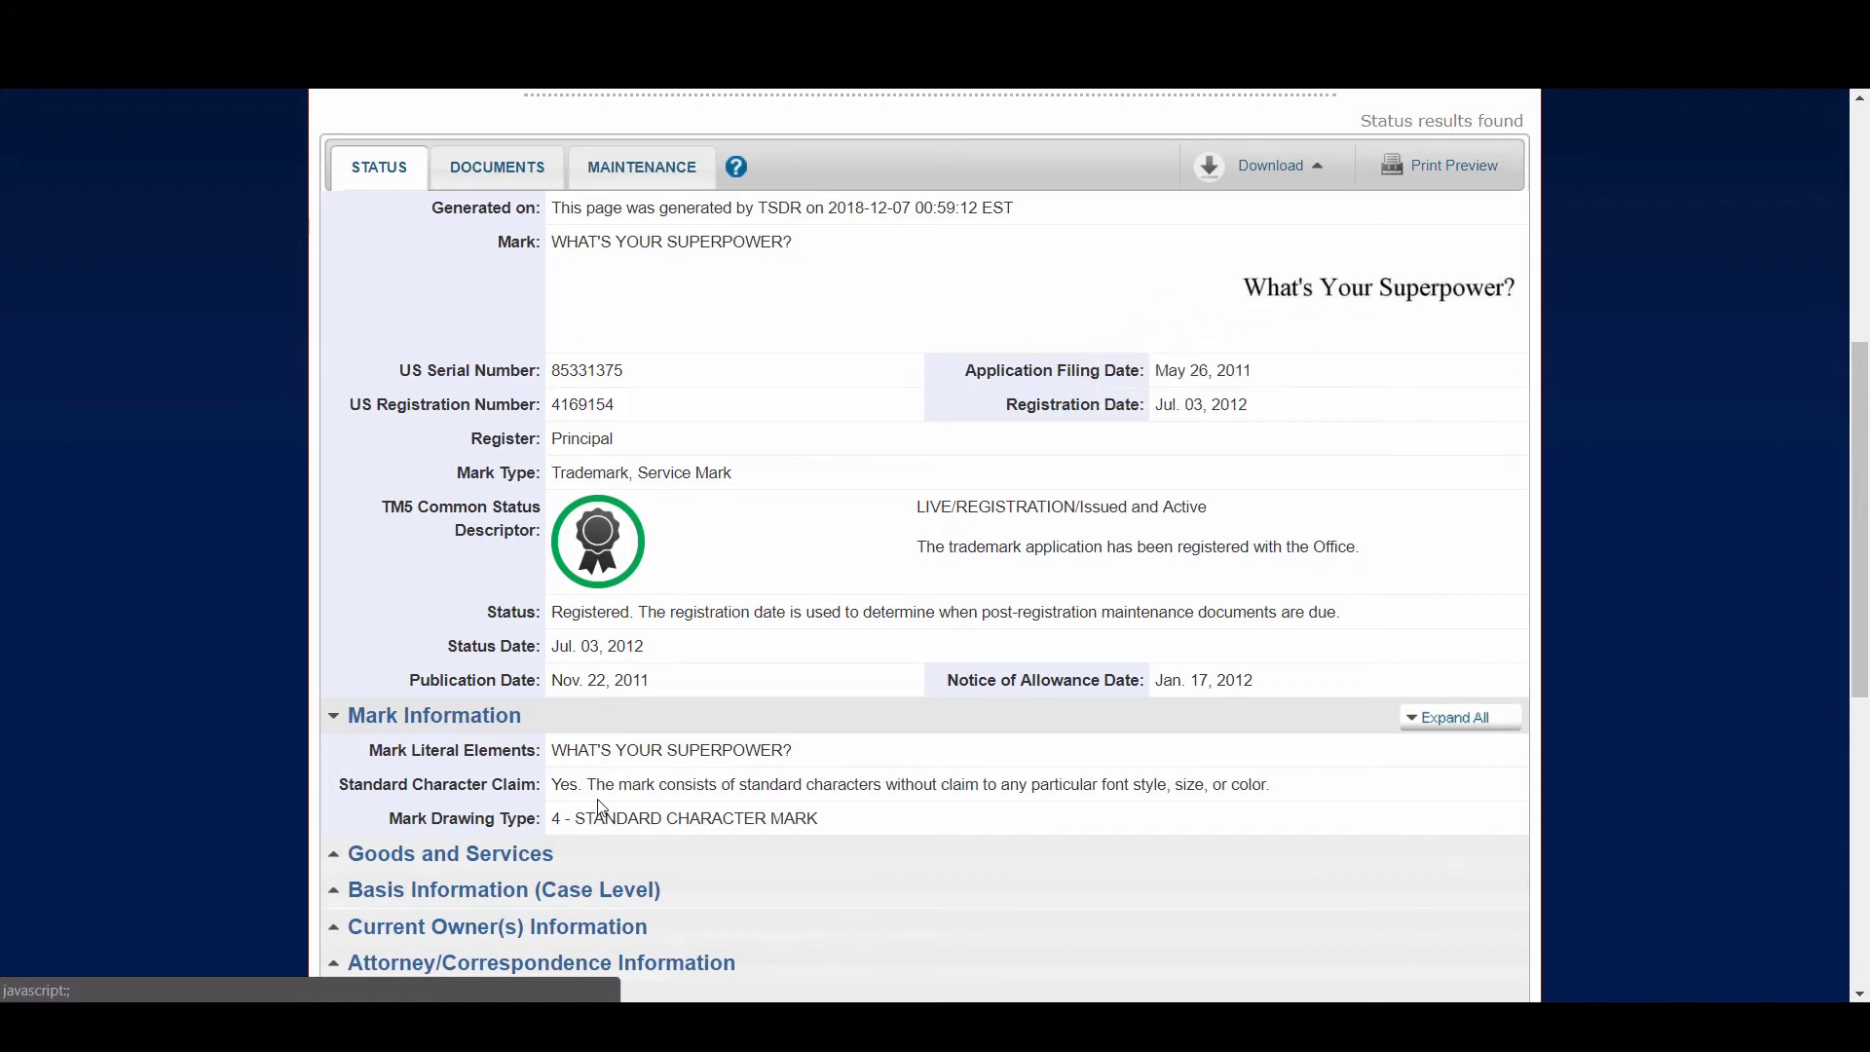
# Expand Goods and Services to review classes 041, 025 and 016 for the live mark.
pyautogui.click(507, 866)
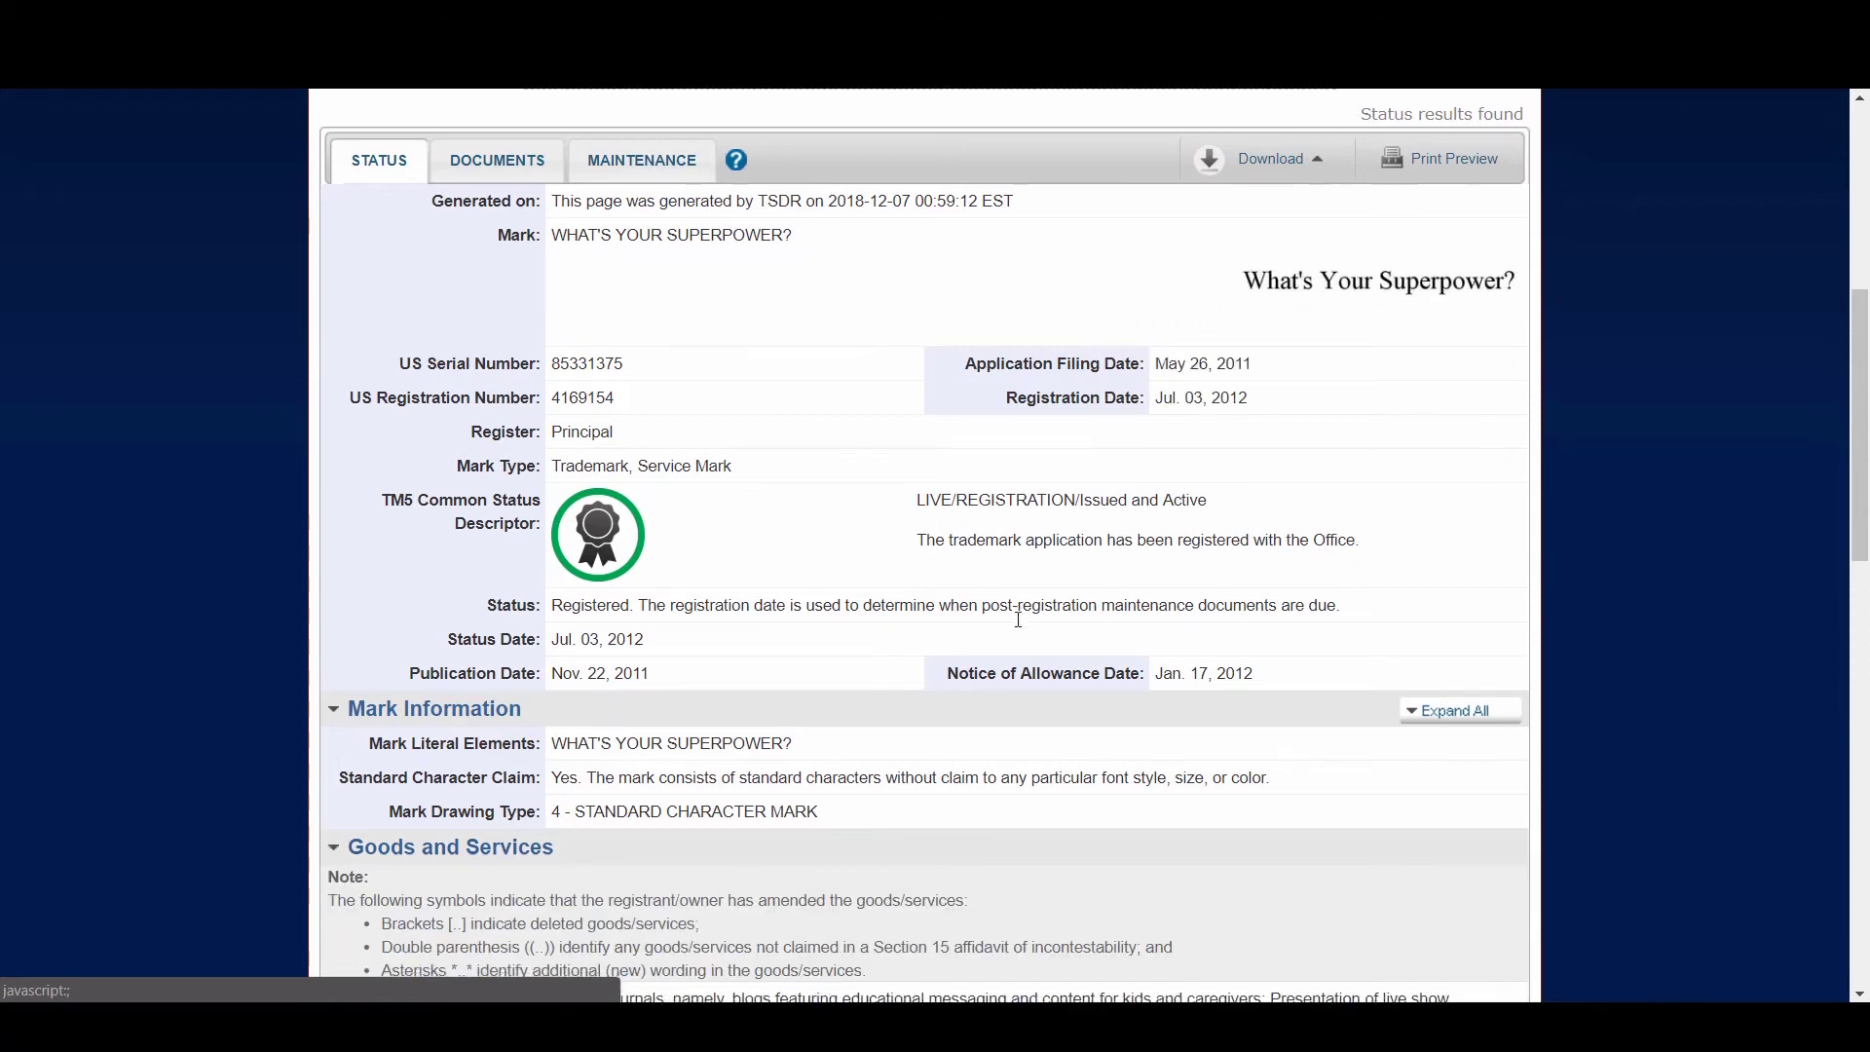
pyautogui.scroll(-3, 1027, 610)
pyautogui.scroll(3, 1026, 611)
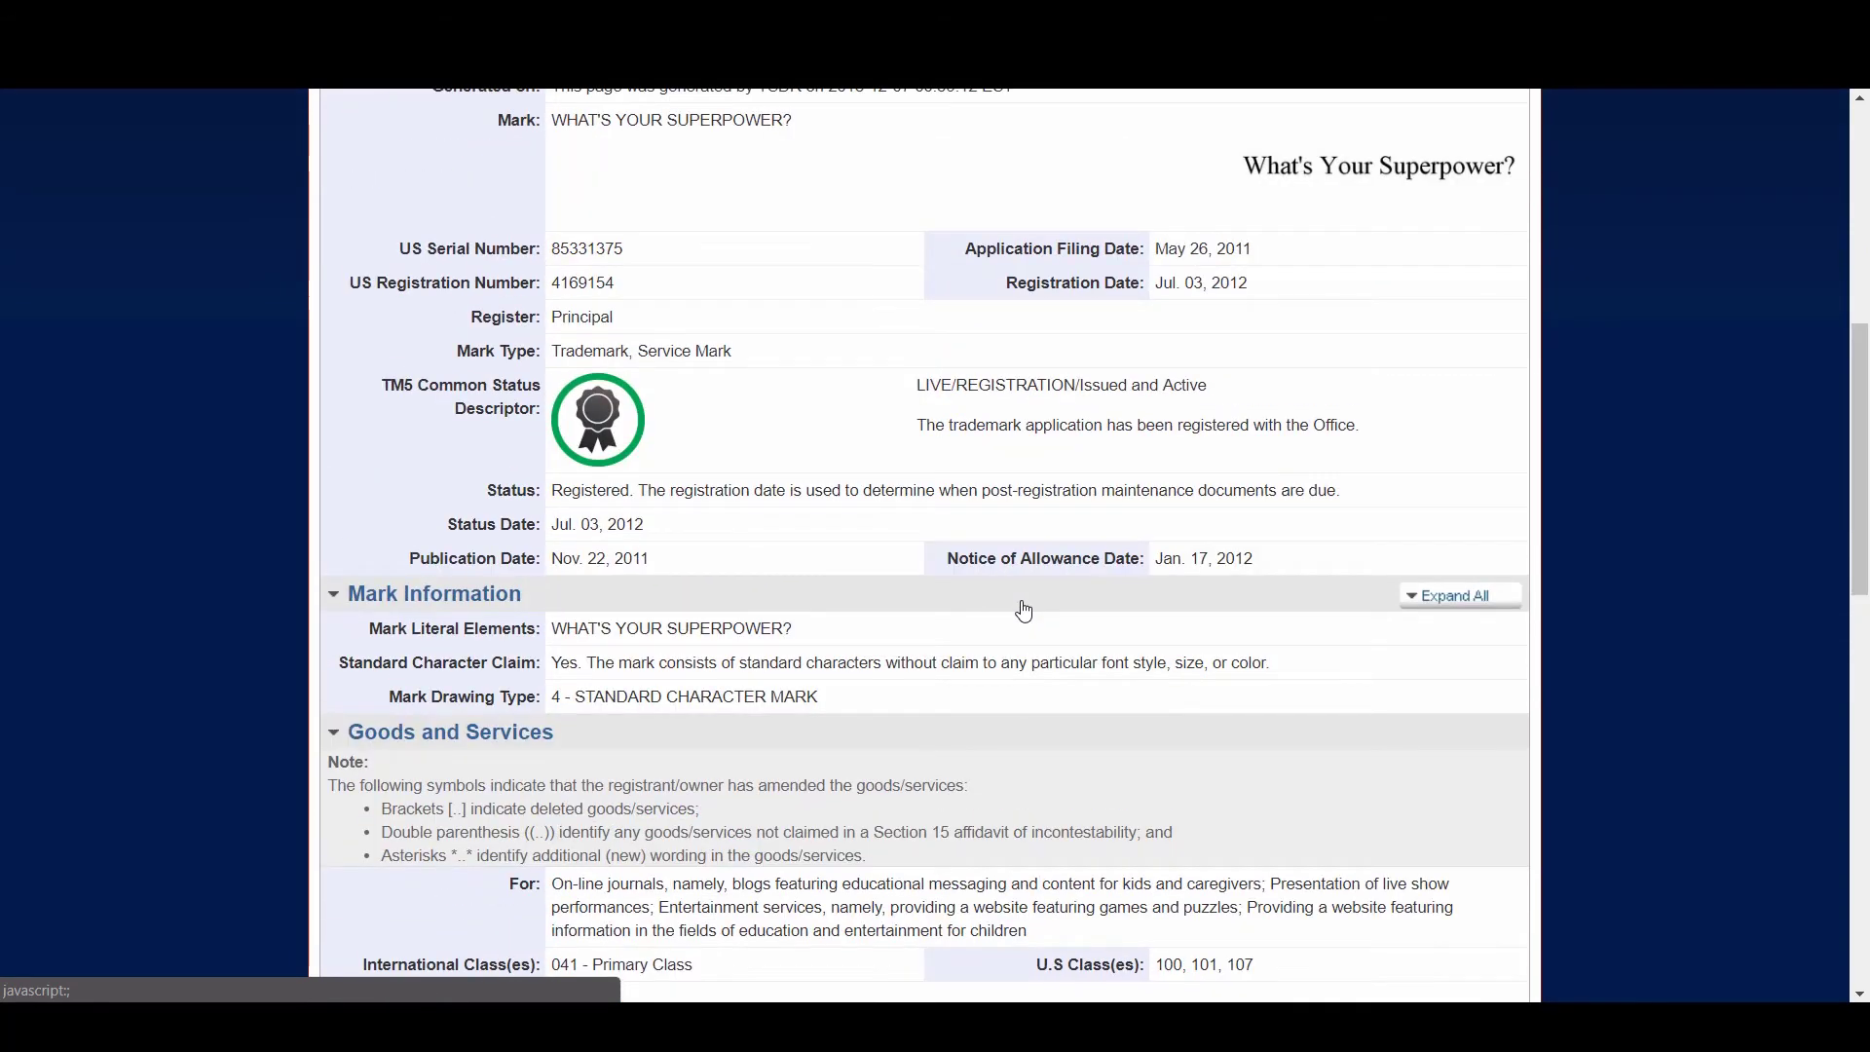
pyautogui.moveTo(1354, 216)
pyautogui.scroll(-3, 978, 433)
pyautogui.scroll(-2, 805, 482)
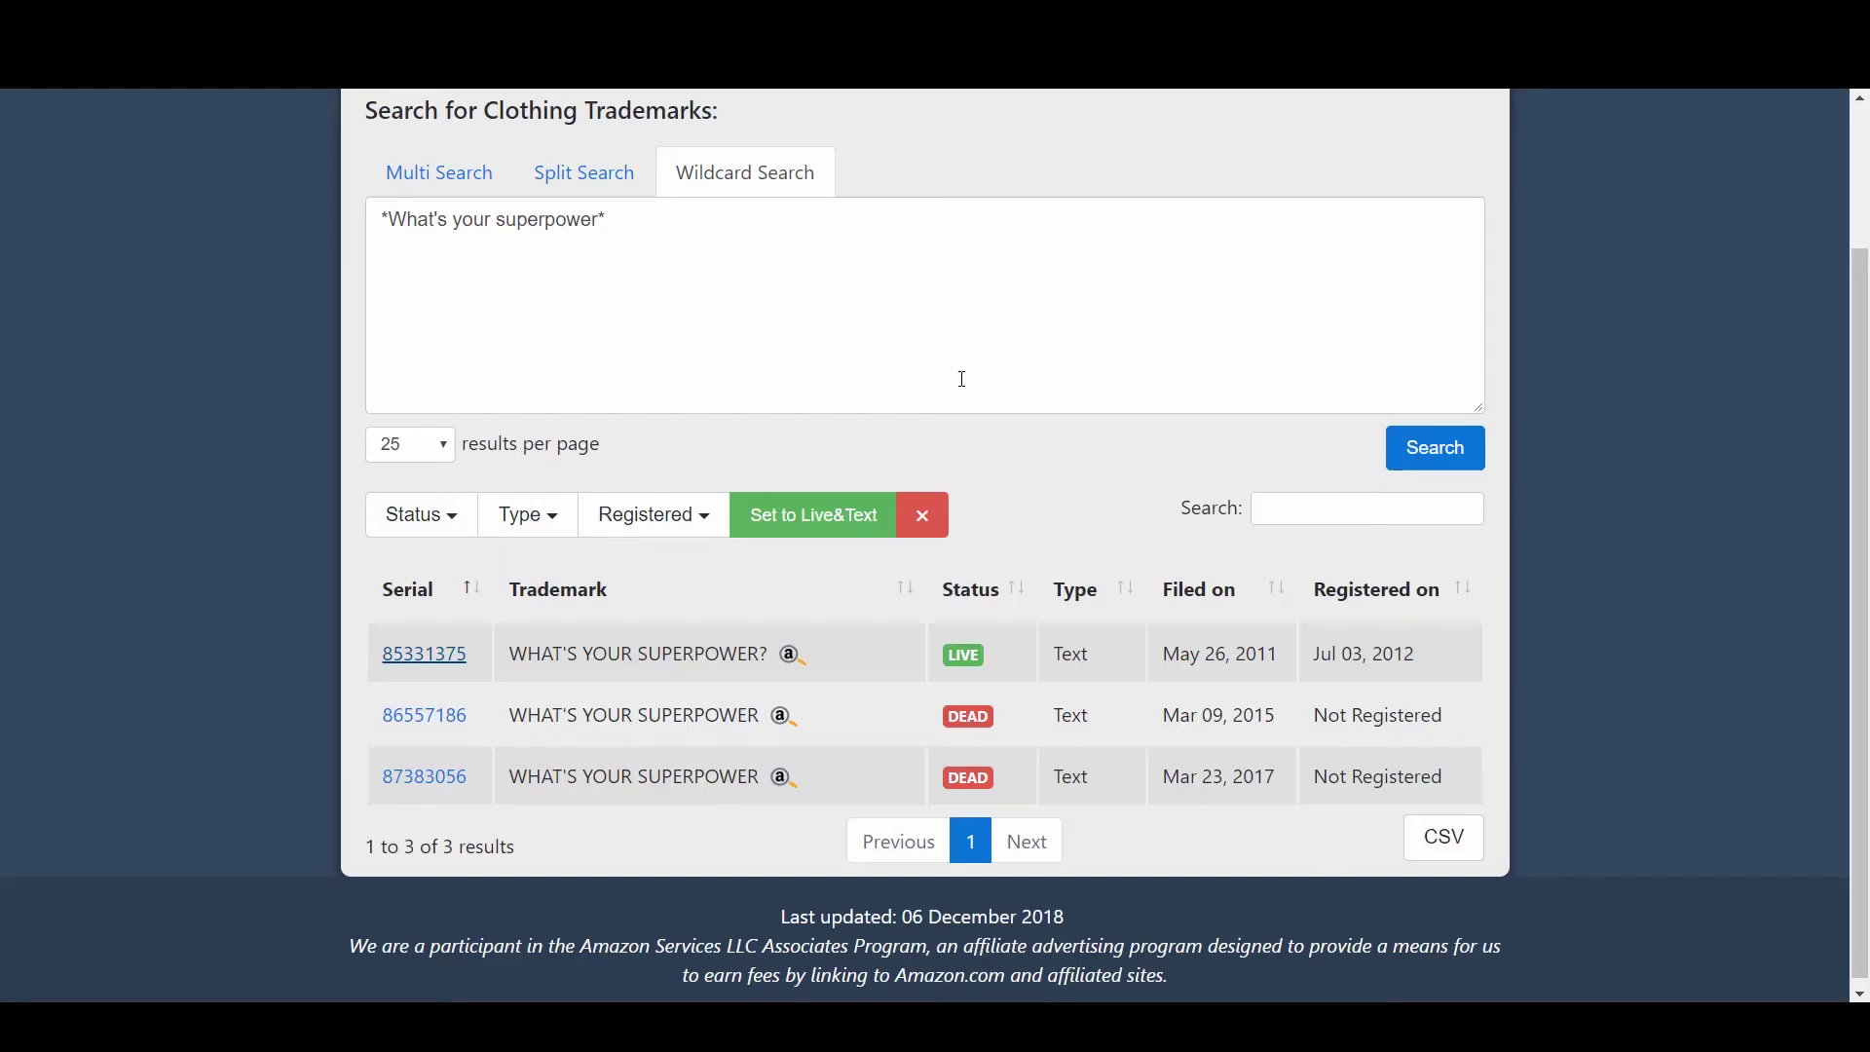
pyautogui.scroll(2, 873, 384)
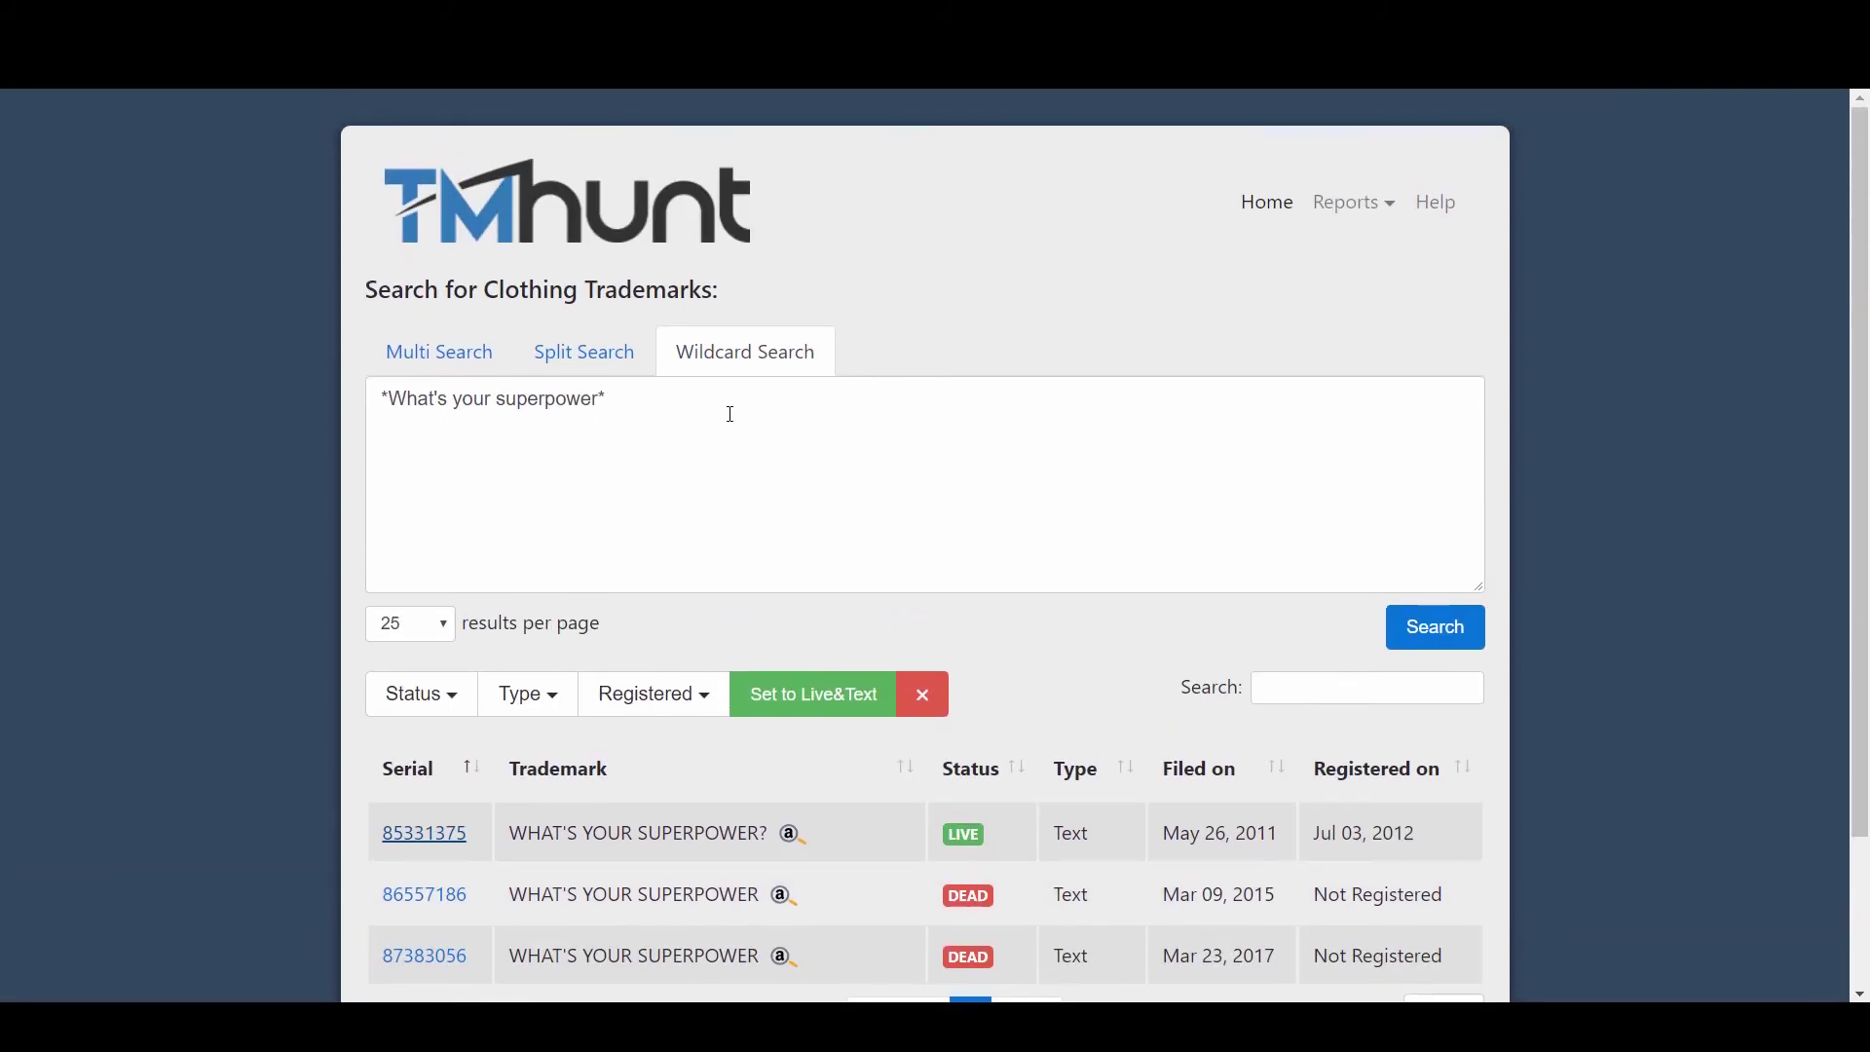